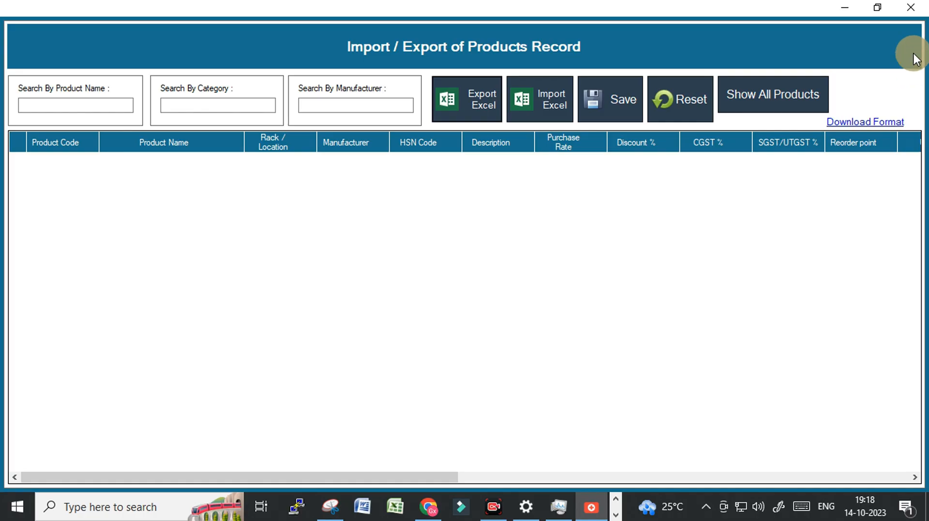
Leave the product import/export screen, review the print preview of the bill-wise sales register, and close the register
click(911, 13)
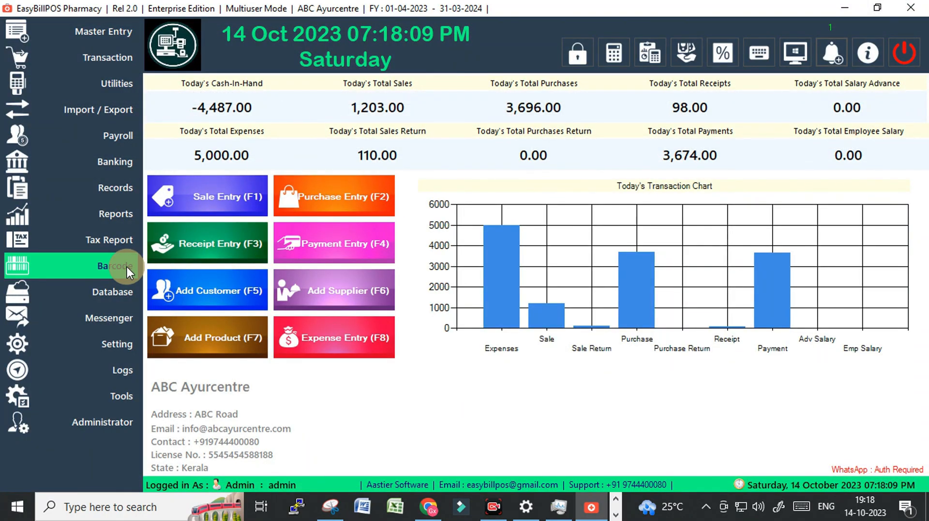
mouse_move(127, 240)
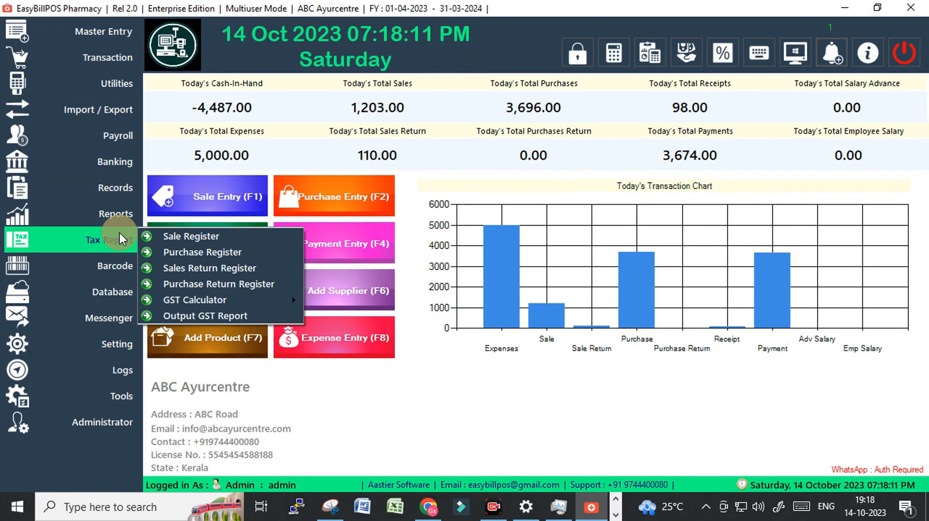
click(196, 237)
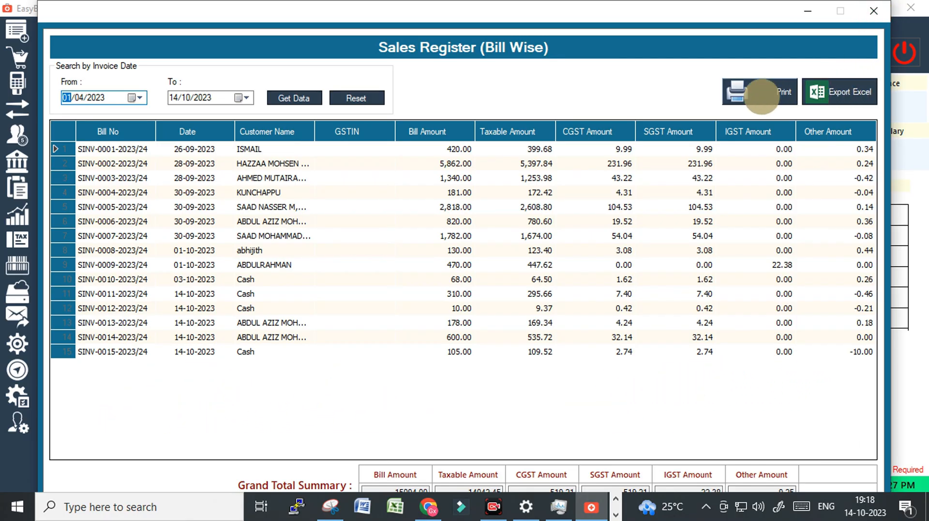
click(762, 97)
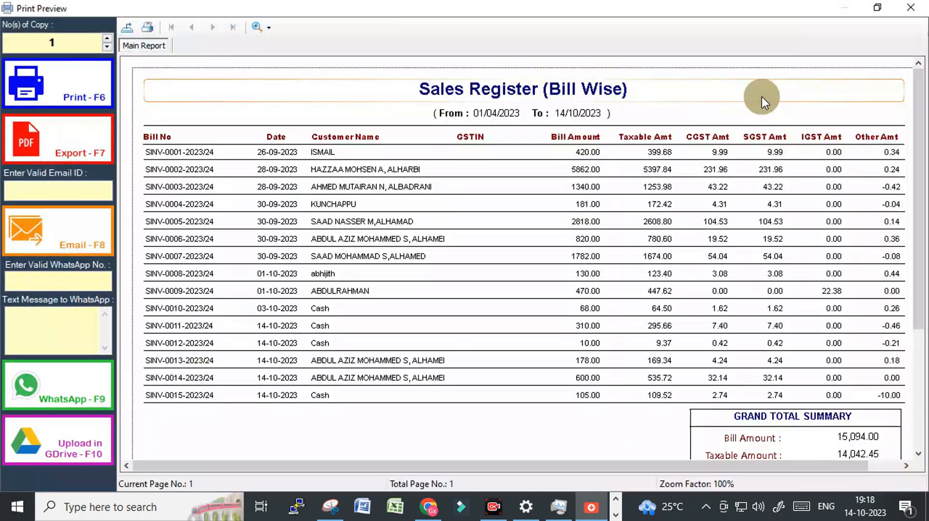
scroll(478, 297, down, 3)
scroll(477, 300, up, 3)
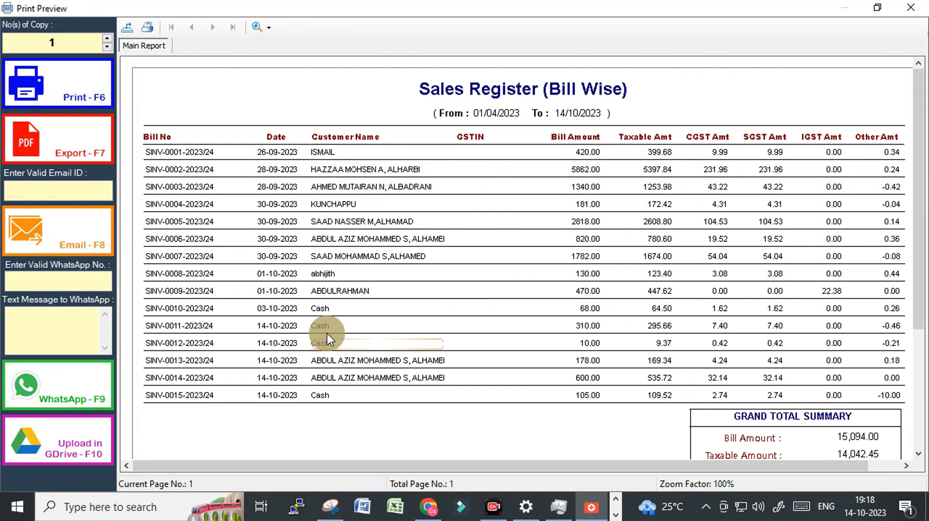
click(912, 11)
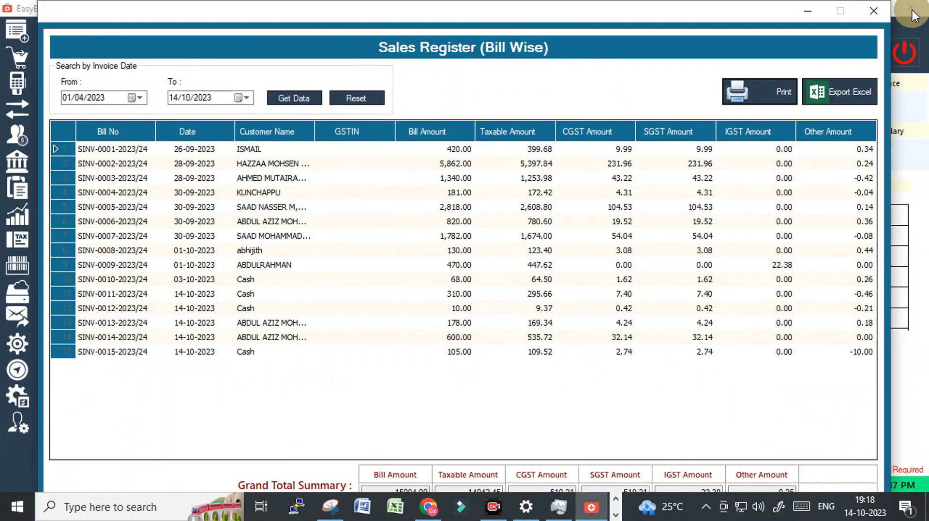
click(869, 19)
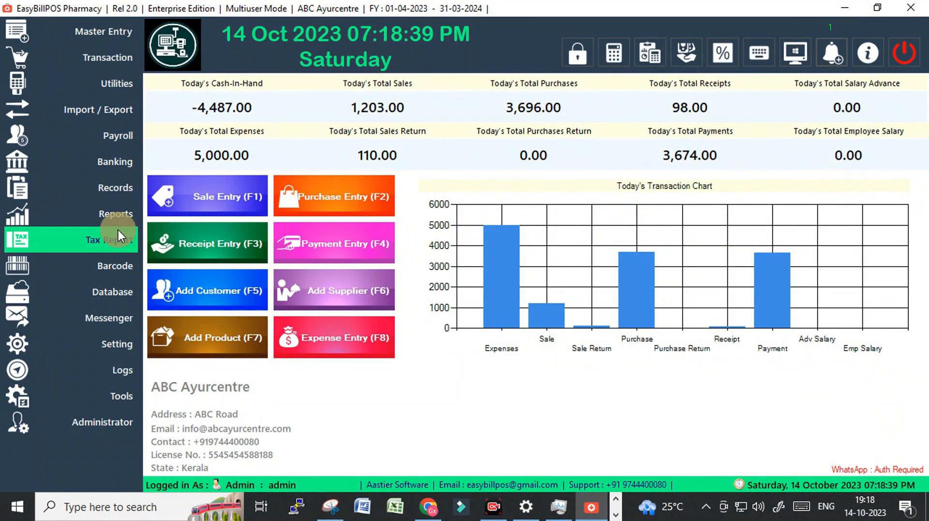
Open the purchase register from the tax reports for a brief look and close it
click(100, 242)
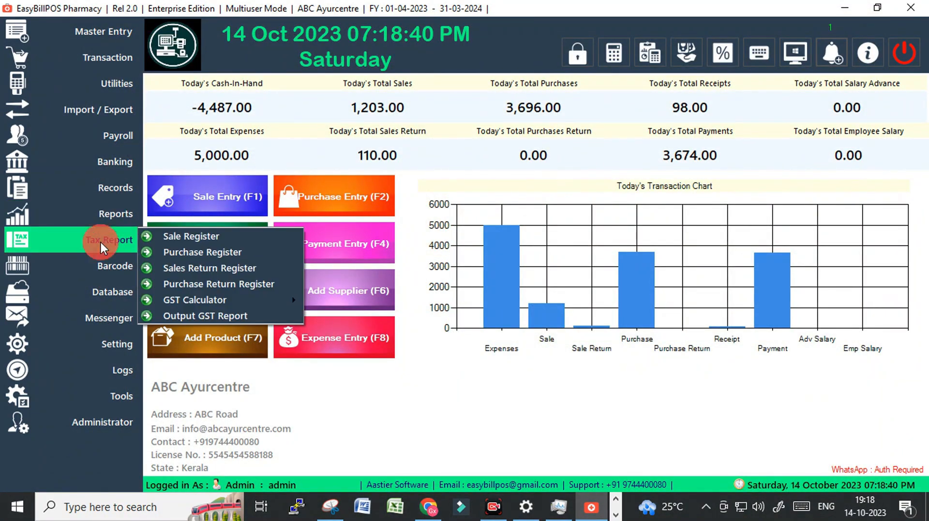
click(196, 253)
click(873, 10)
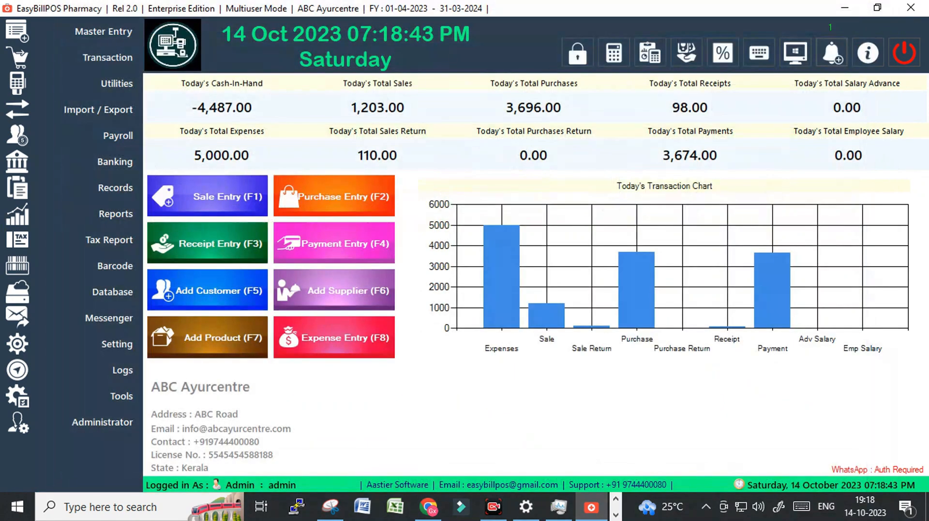
View the bill-wise sales return register and its print preview, and close both
click(103, 242)
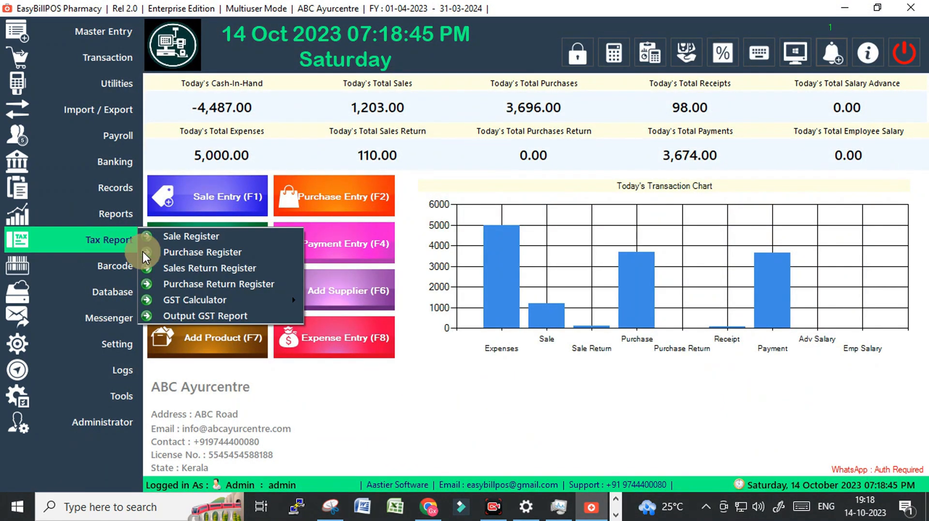
click(202, 270)
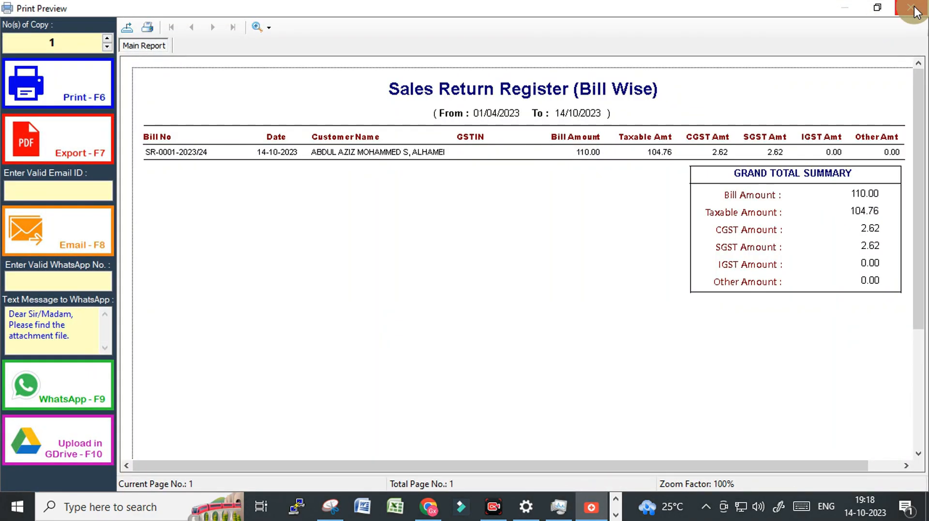
click(915, 10)
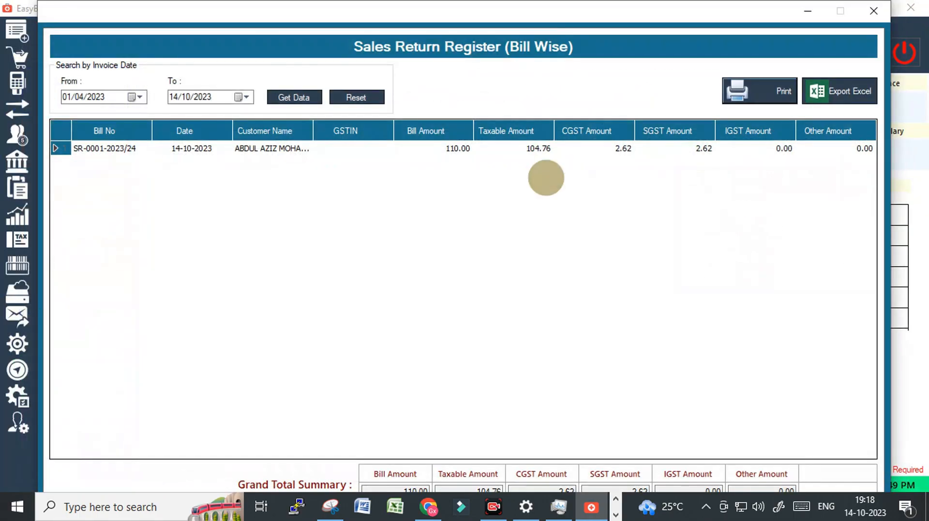
click(873, 11)
Generate the Output GST Report for the preset date range, review its invoice-wise tax amounts, and close it
click(106, 235)
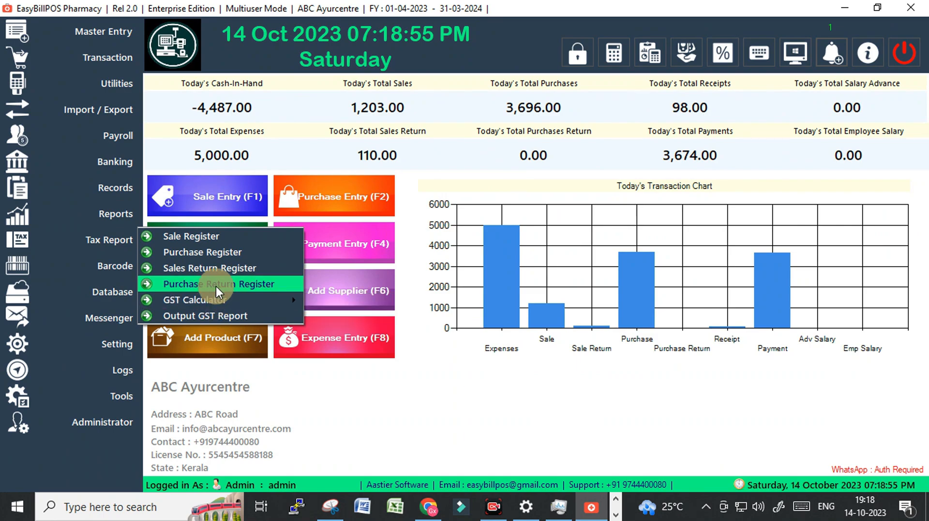
click(216, 316)
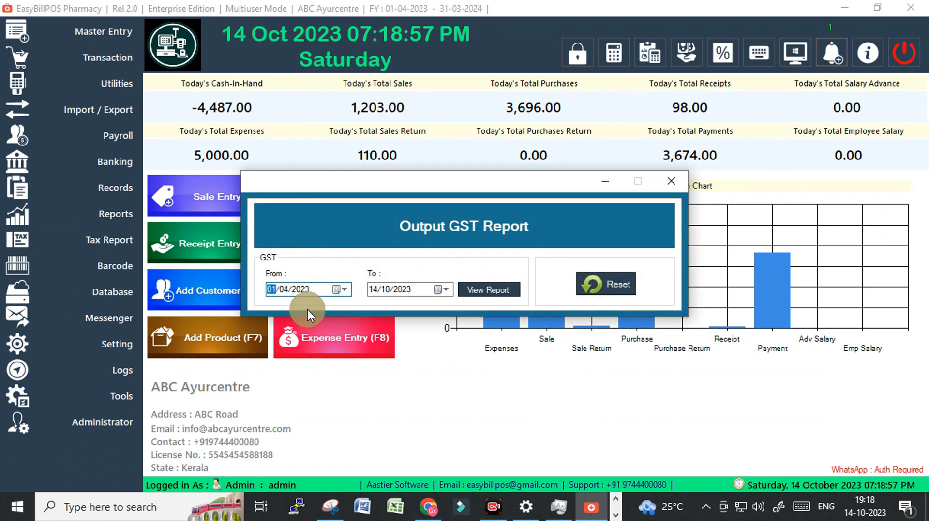
click(481, 291)
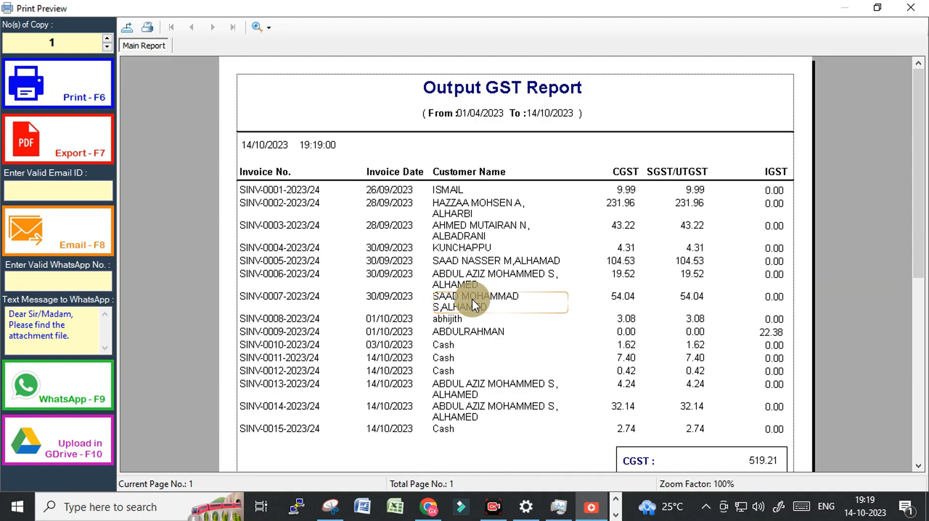
scroll(474, 304, down, 5)
scroll(472, 304, up, 5)
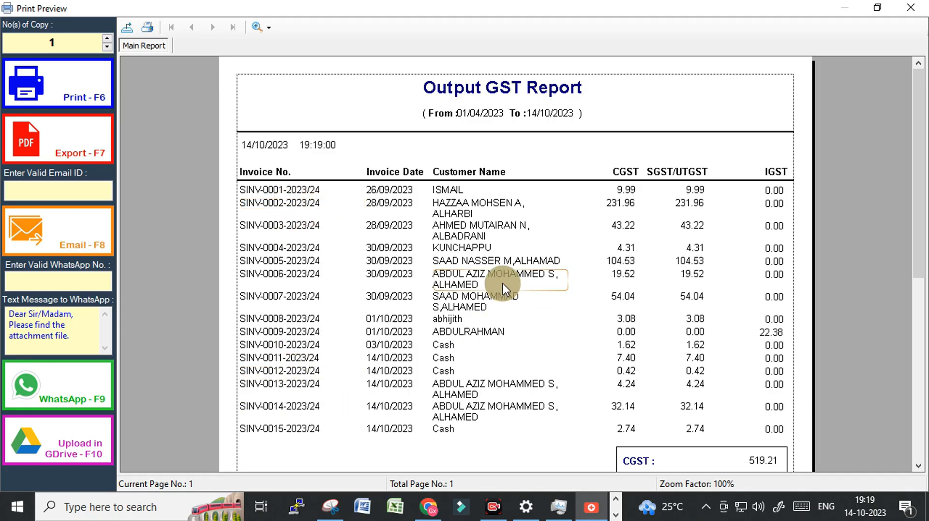
click(909, 7)
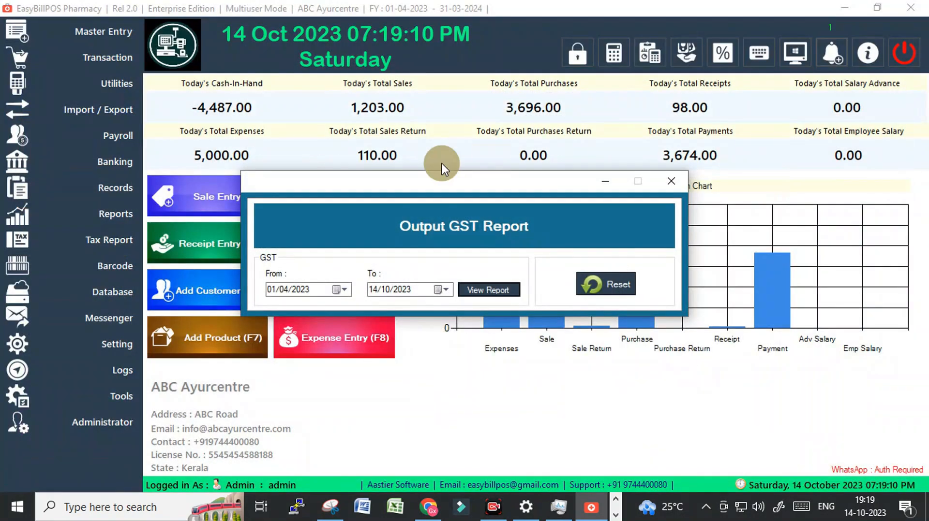
click(670, 182)
Generate the General Ledger report for the preset date range, view it, and close it
click(111, 214)
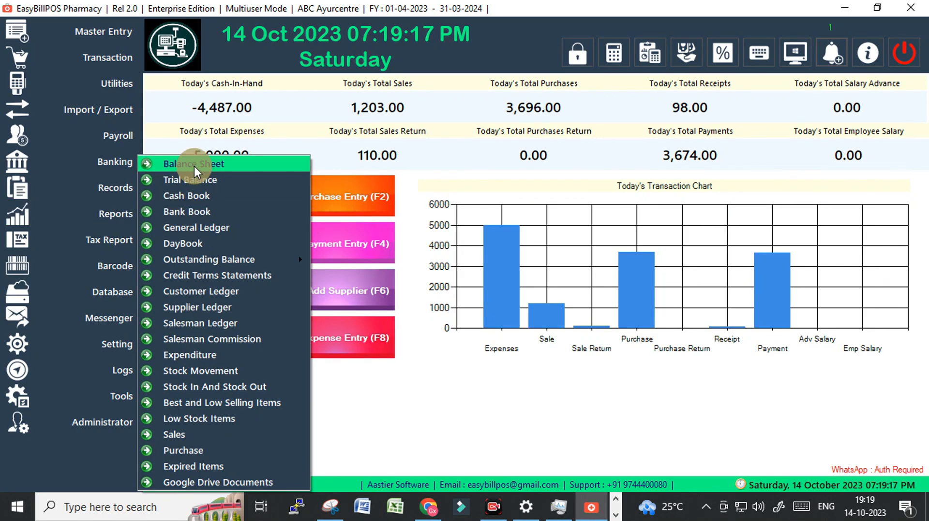
click(215, 230)
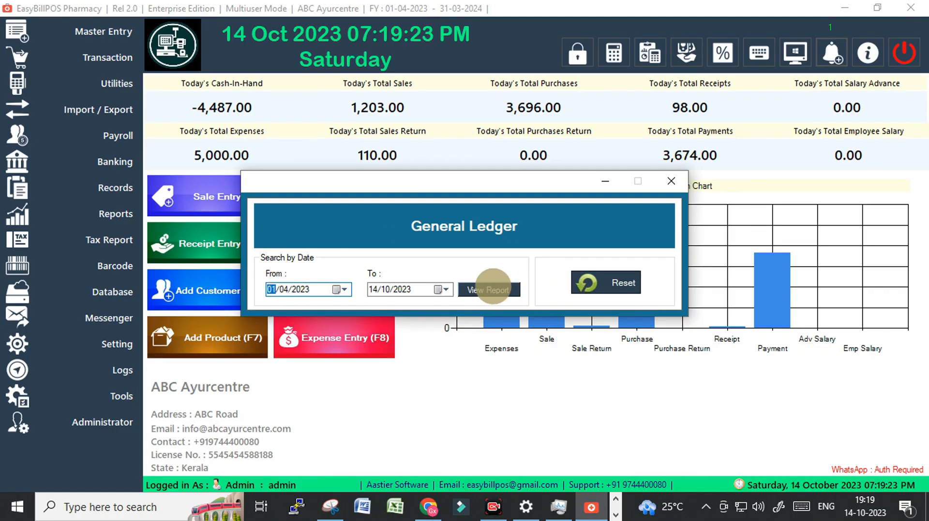
click(489, 290)
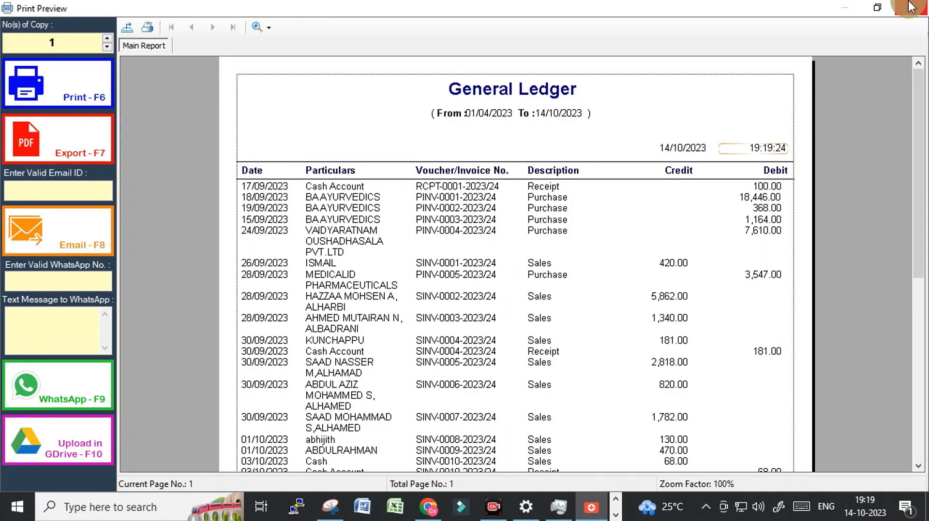
click(911, 7)
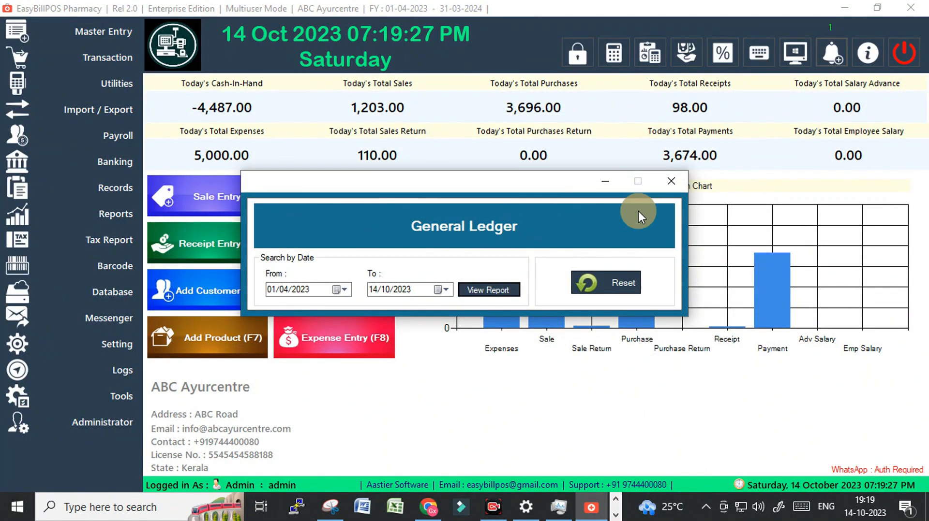
key(Escape)
click(455, 305)
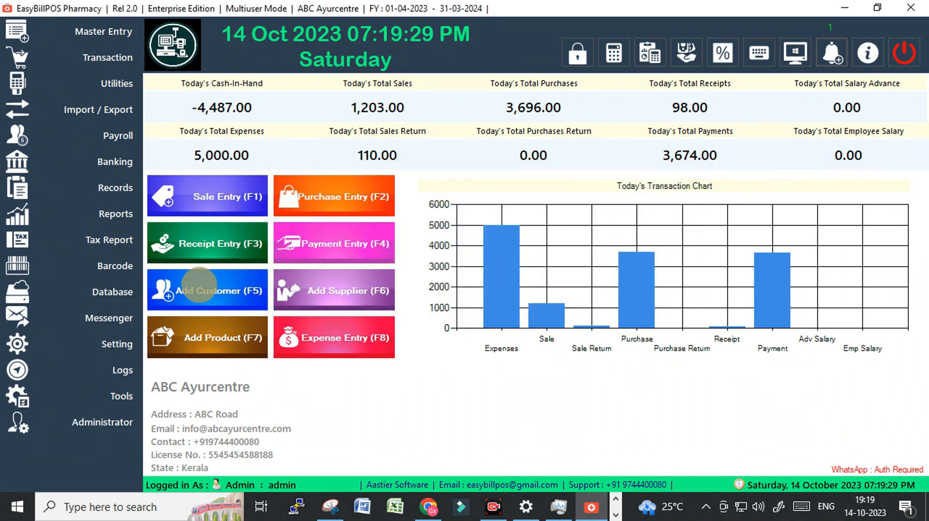
Examine both pages of the low stock items report, comparing reorder points with available quantities, and close it
click(129, 214)
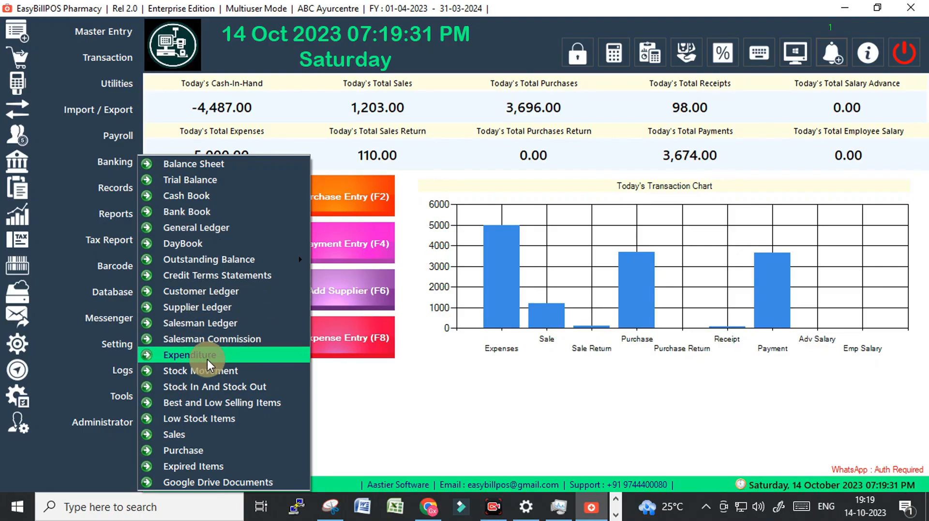
click(207, 419)
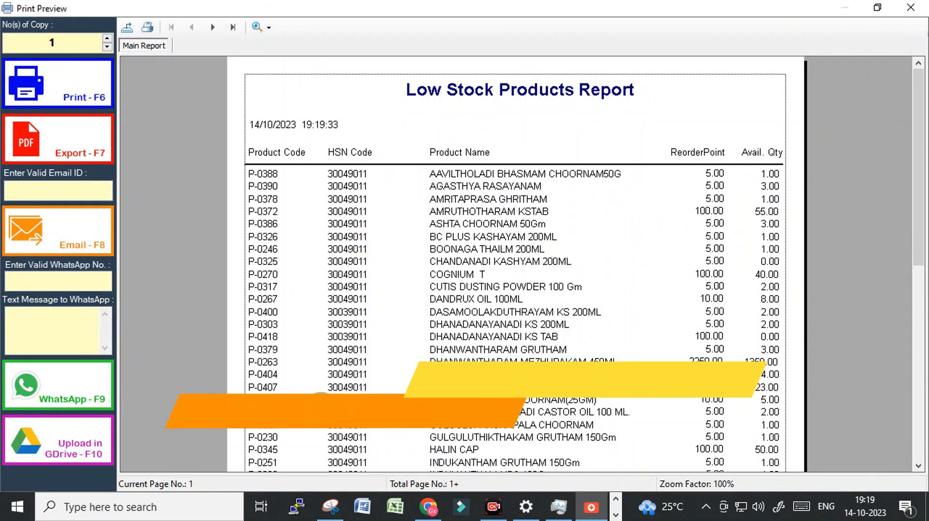
scroll(624, 319, down, 10)
scroll(601, 310, up, 10)
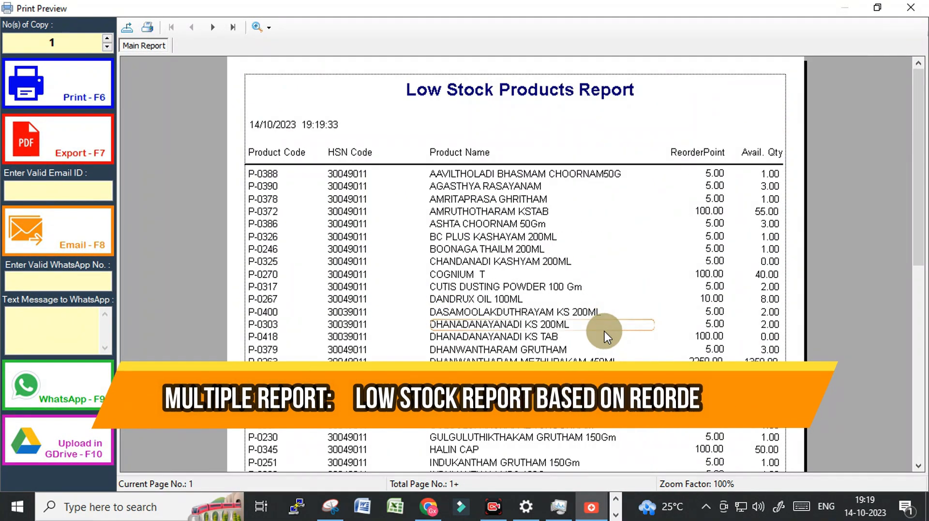
scroll(605, 334, down, 8)
scroll(601, 332, up, 8)
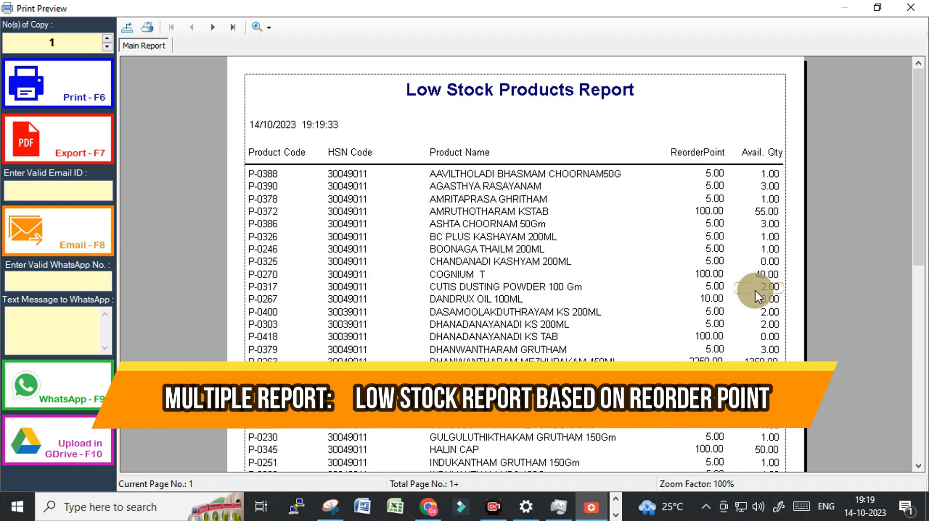
scroll(757, 296, down, 10)
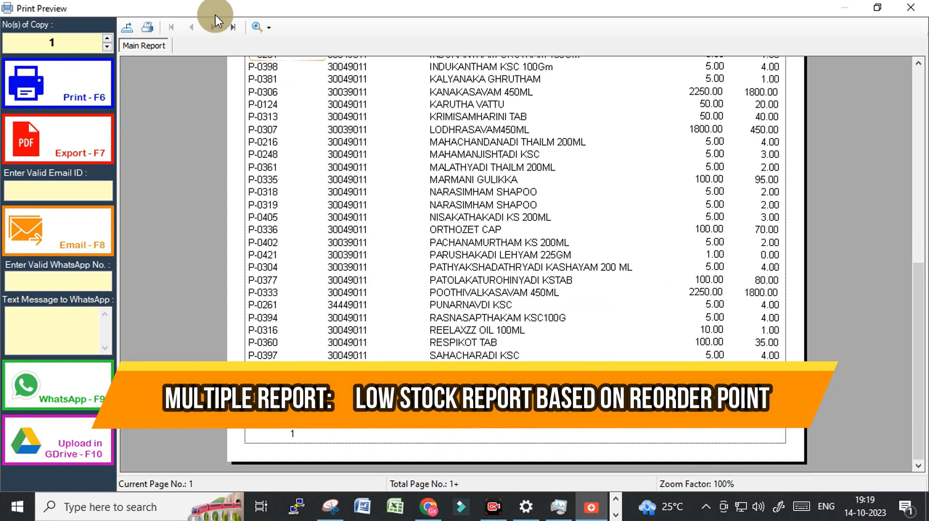
click(212, 28)
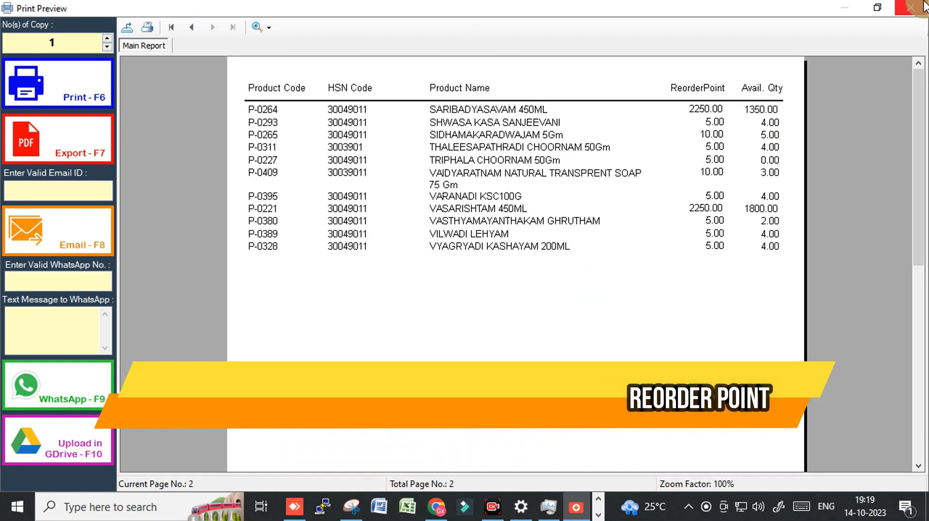
click(684, 92)
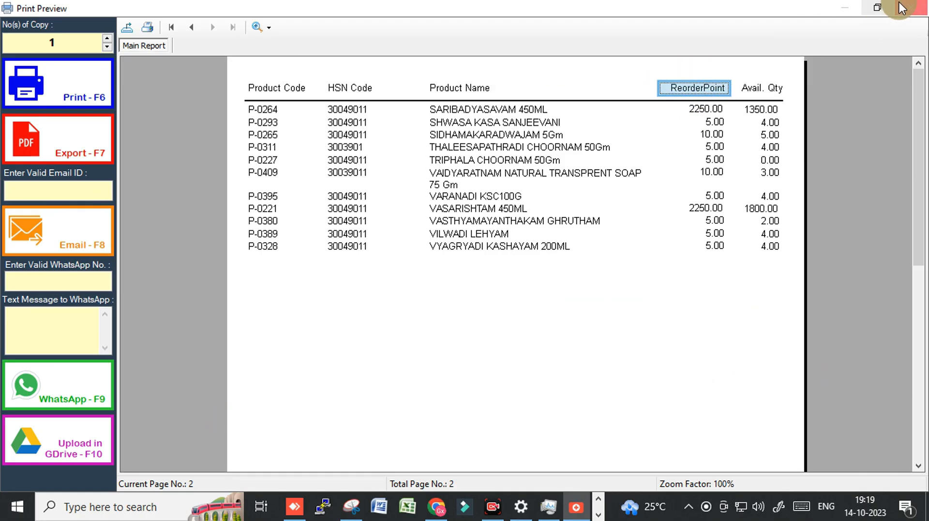
click(910, 8)
Enter a reorder point of 10 in a new product entry and close the form without saving
click(191, 336)
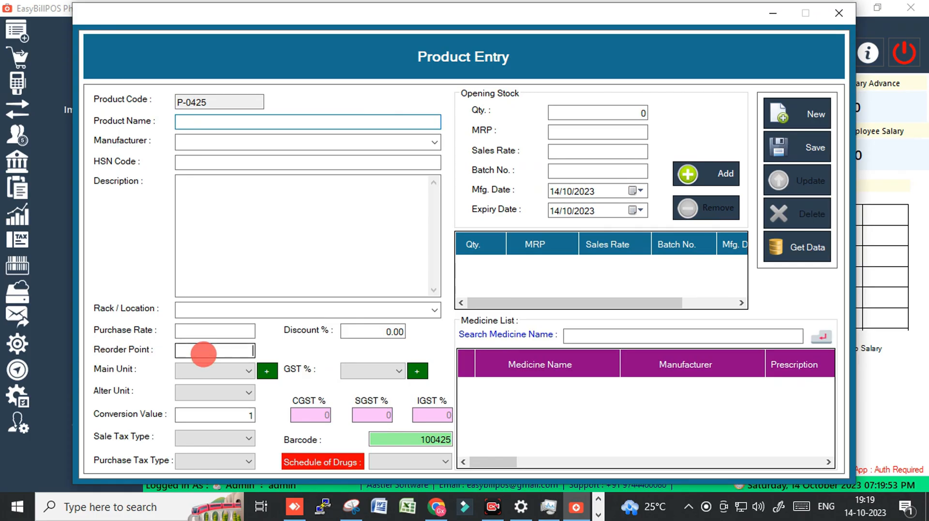
click(209, 350)
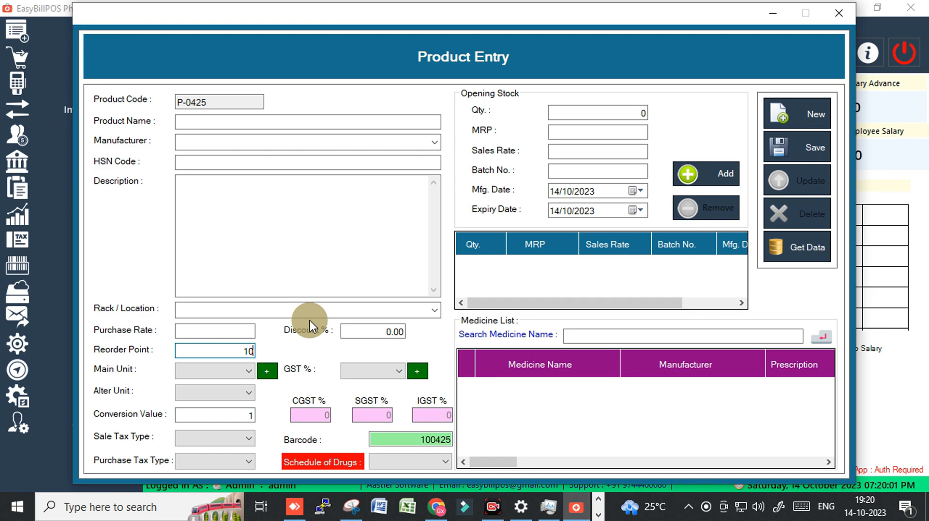
click(839, 13)
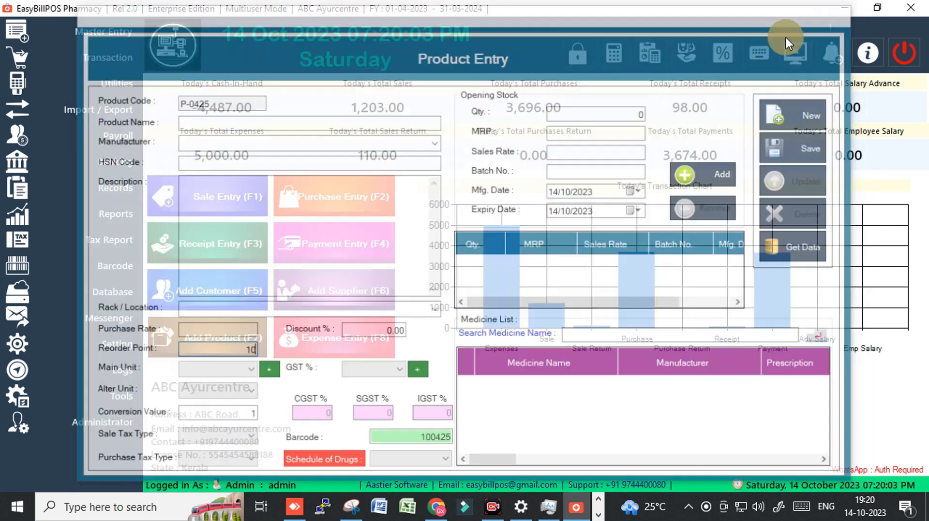
Reopen the low stock items report to review the products against their reorder points, and close the preview
click(89, 205)
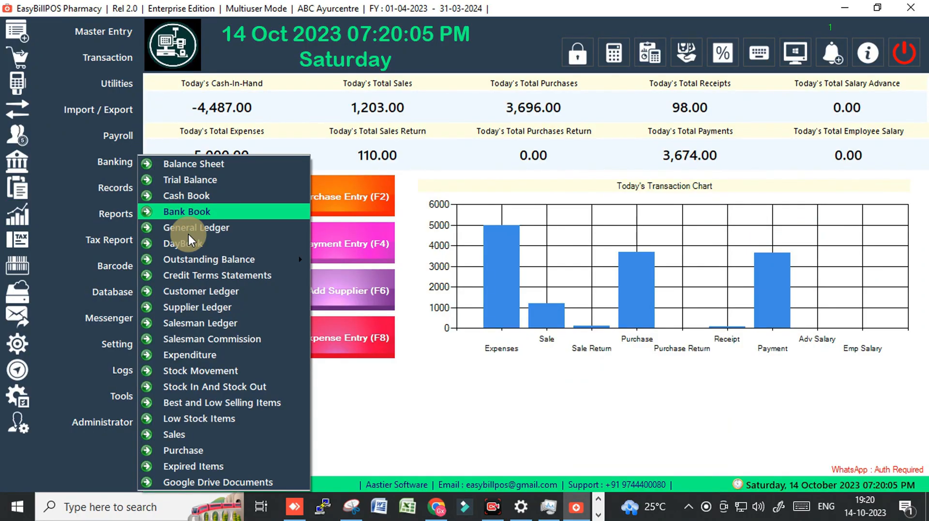
click(185, 419)
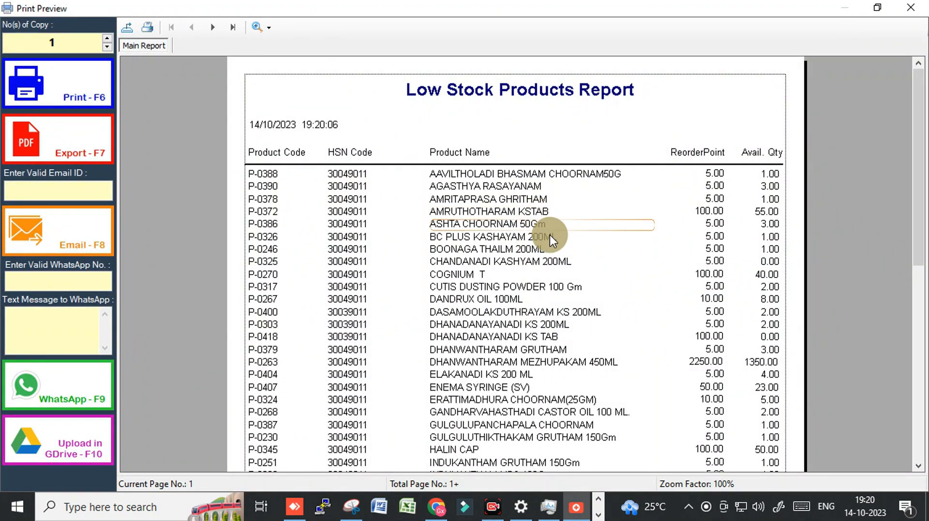
scroll(556, 291, down, 8)
click(911, 7)
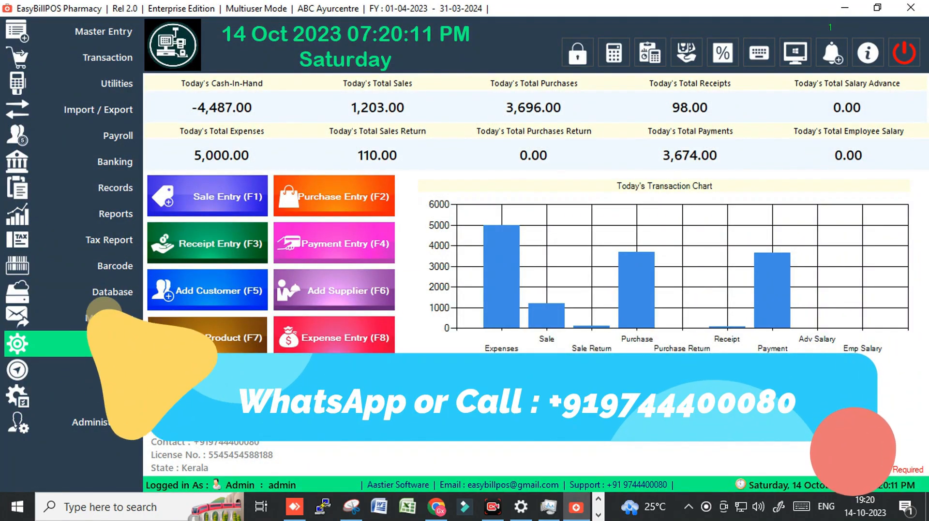
View the expired products list with the expiry date range starting 14/10/2000 and ending 14/10/2023, and close it
click(106, 216)
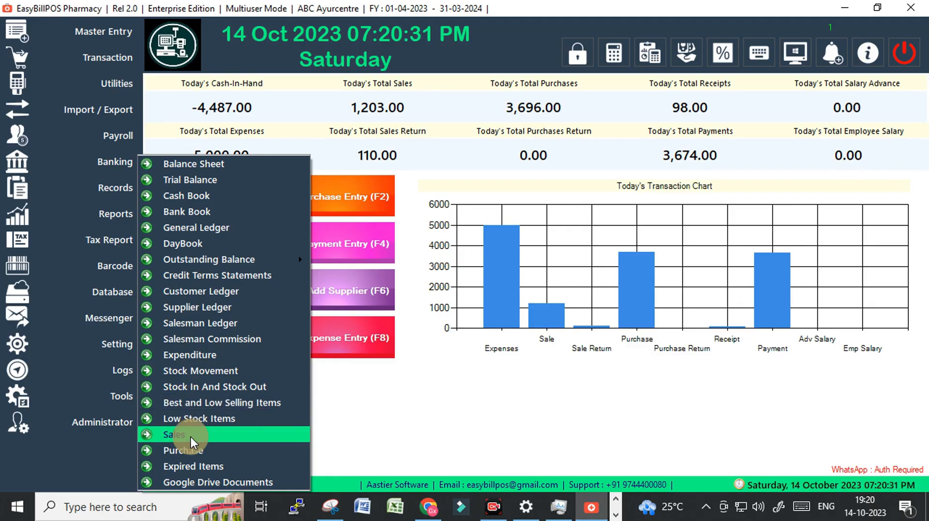
click(189, 464)
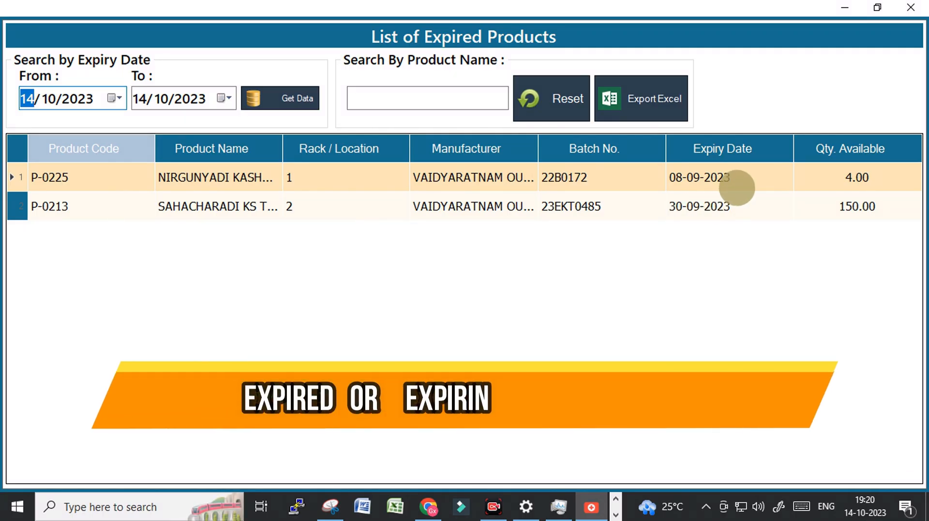
click(161, 99)
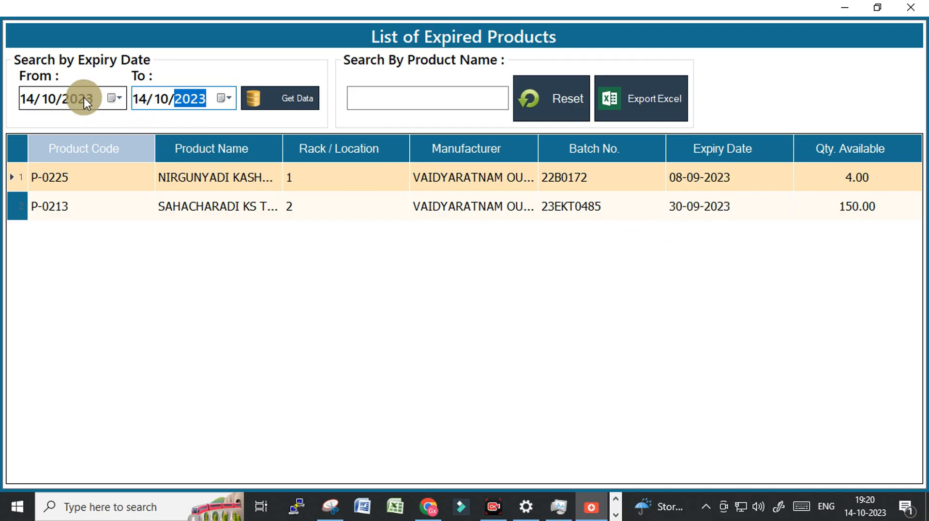
click(71, 99)
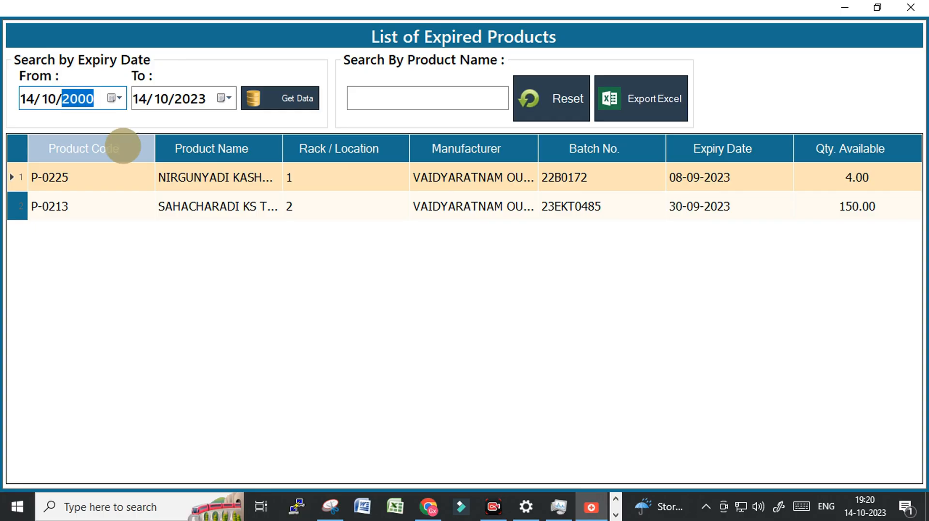
click(272, 99)
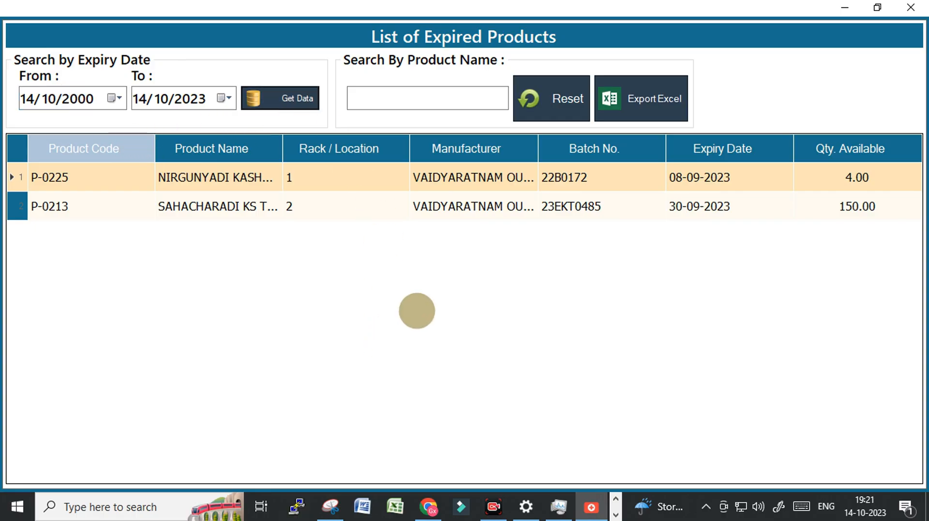
click(647, 169)
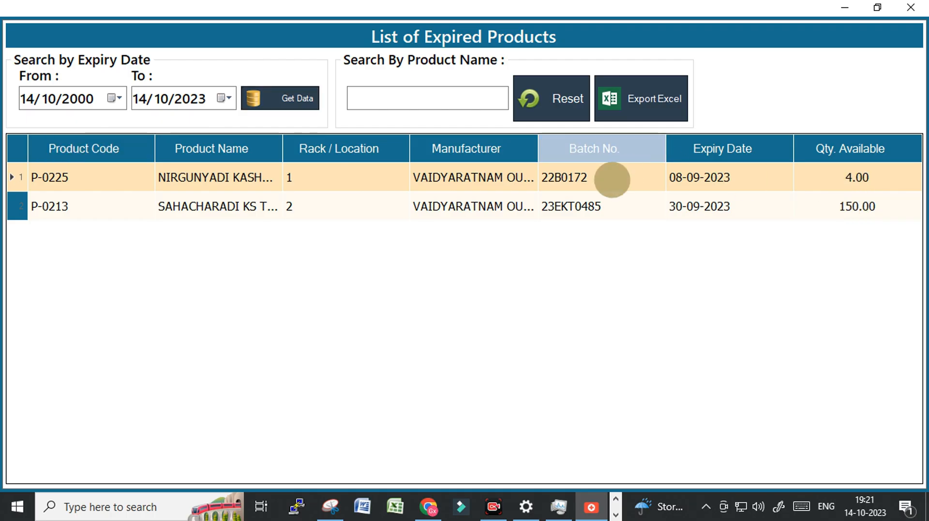
click(916, 6)
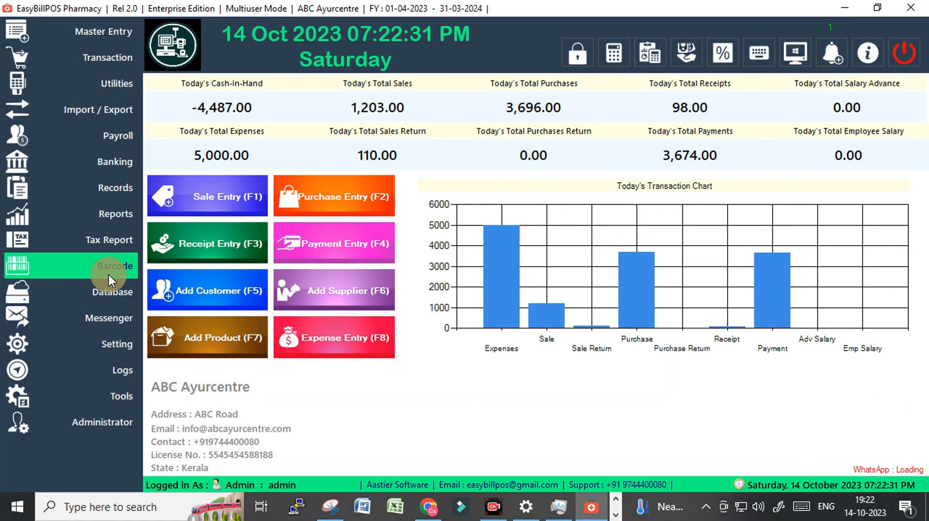
Browse the list of backup files in the cloud backup and restore window, and close it
click(110, 292)
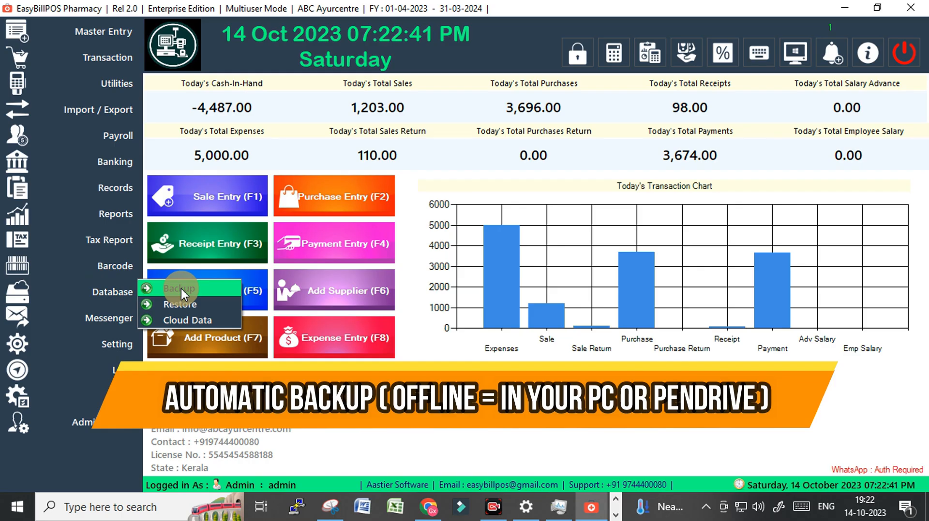
click(187, 318)
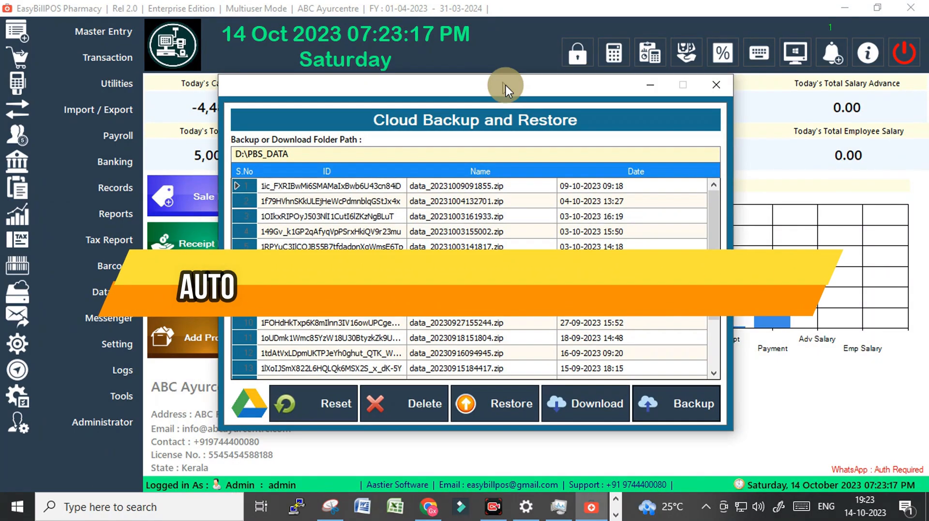
drag(505, 85, 522, 80)
scroll(478, 316, down, 2)
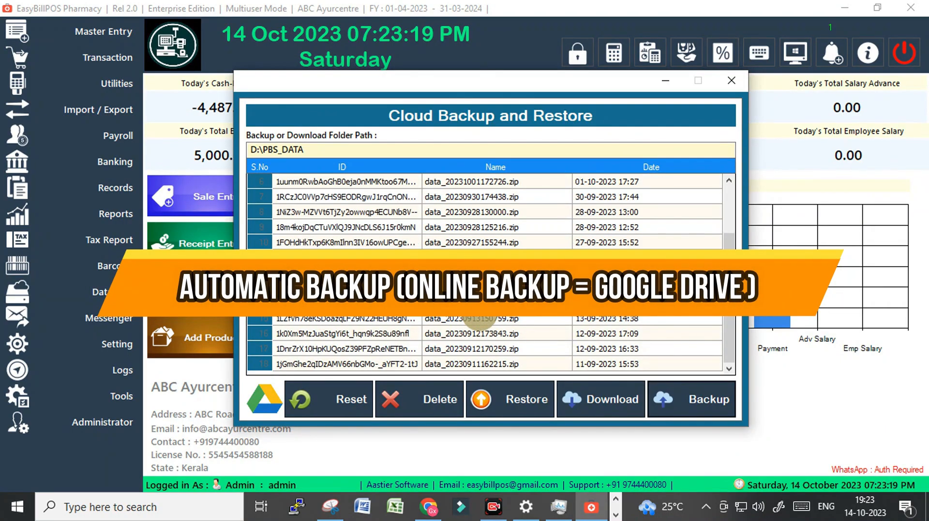
scroll(479, 317, up, 2)
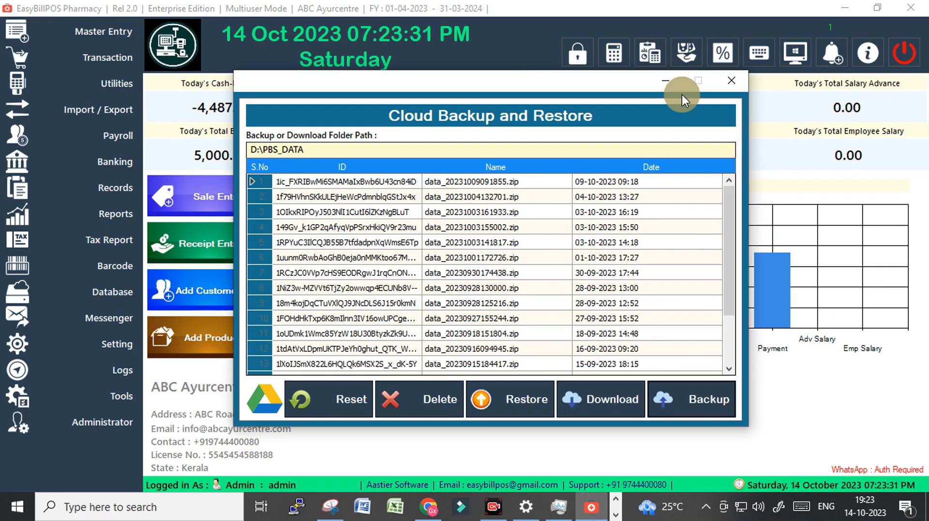
click(730, 80)
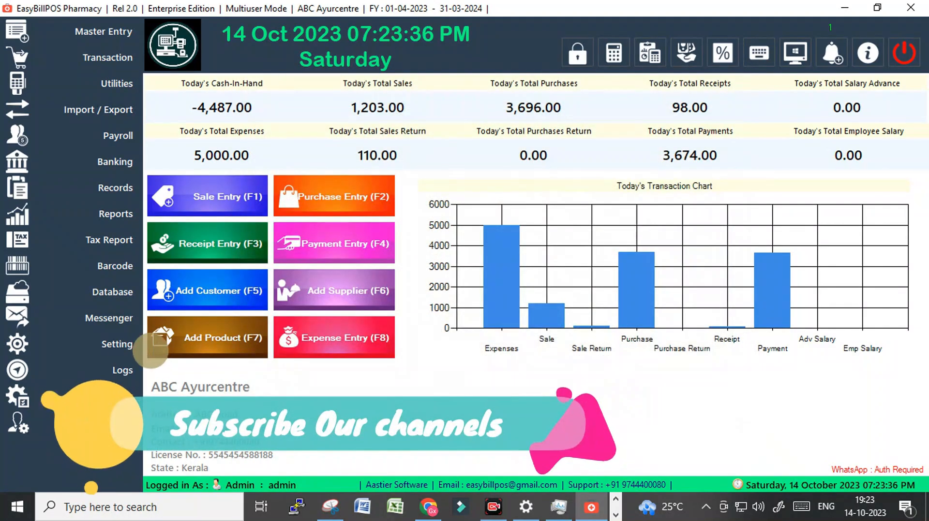
Load the D:\AutoBackup record in the auto backup configuration and check its offline backup status options
click(117, 348)
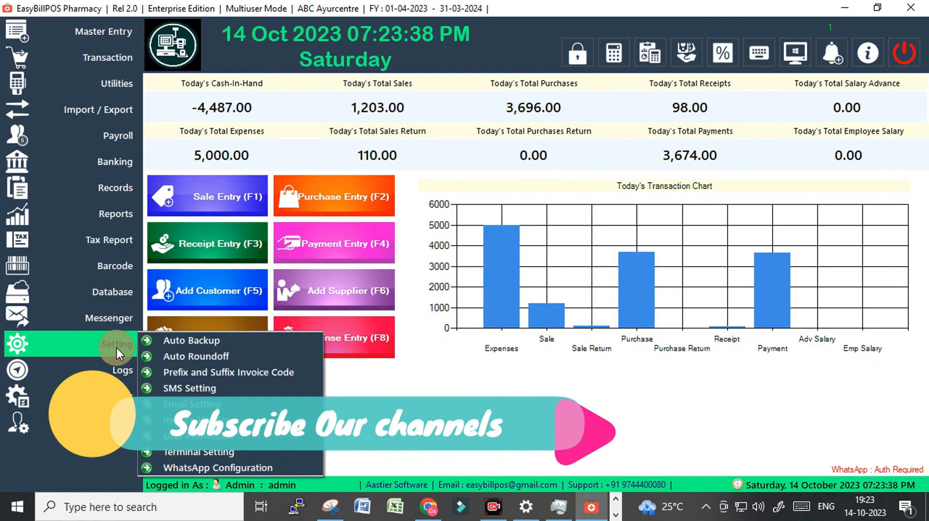
click(210, 340)
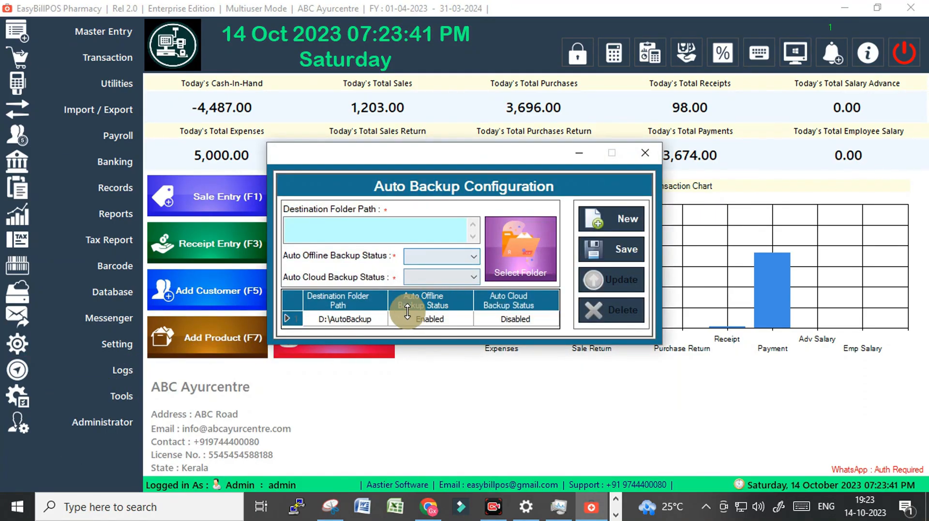
click(345, 319)
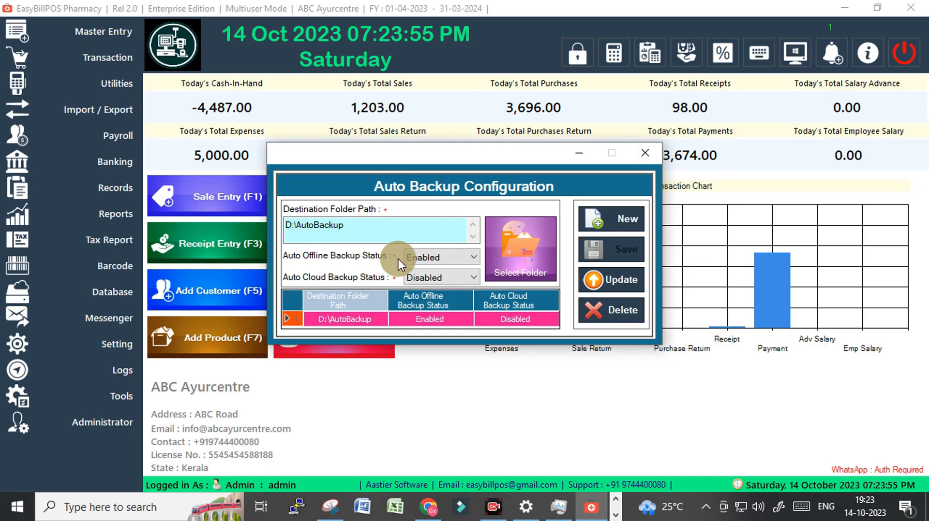
click(427, 257)
click(428, 257)
Switch the auto cloud backup status to Enabled and back to Disabled, update the configuration and close it
click(427, 276)
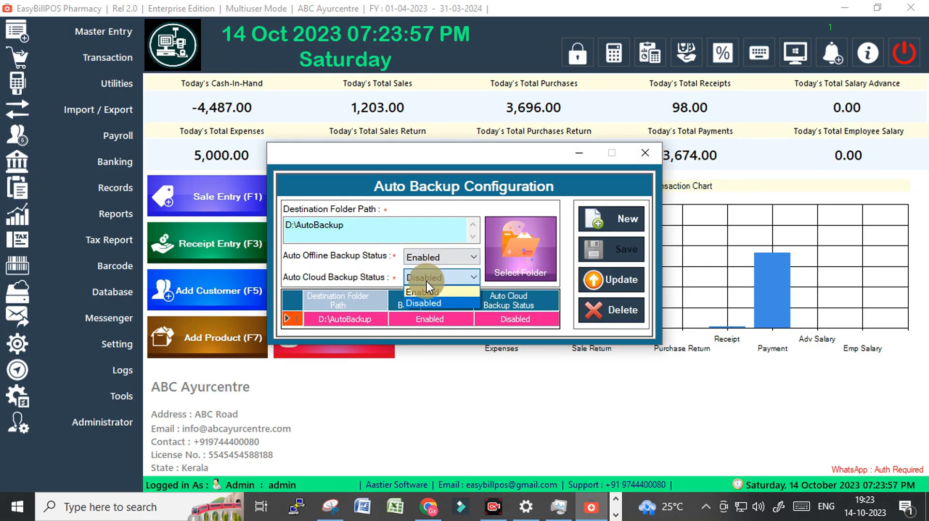
click(423, 293)
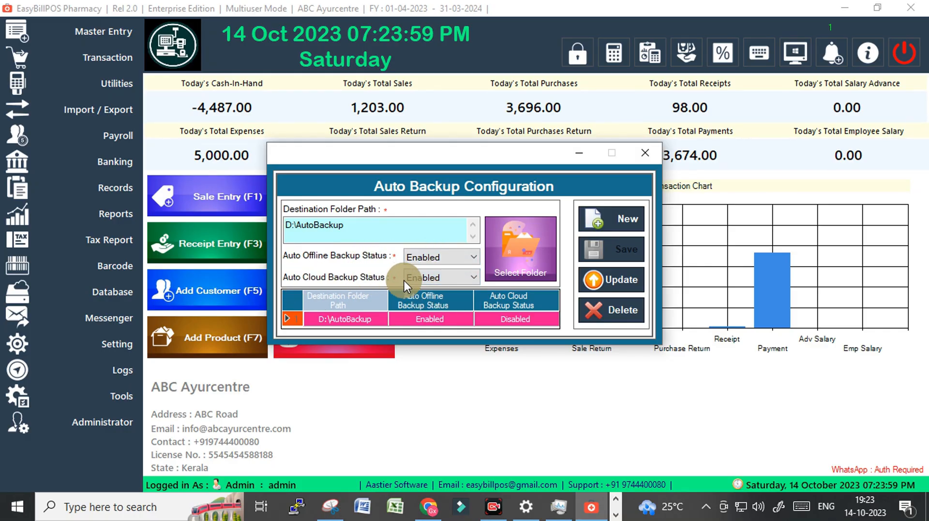
click(429, 278)
click(428, 303)
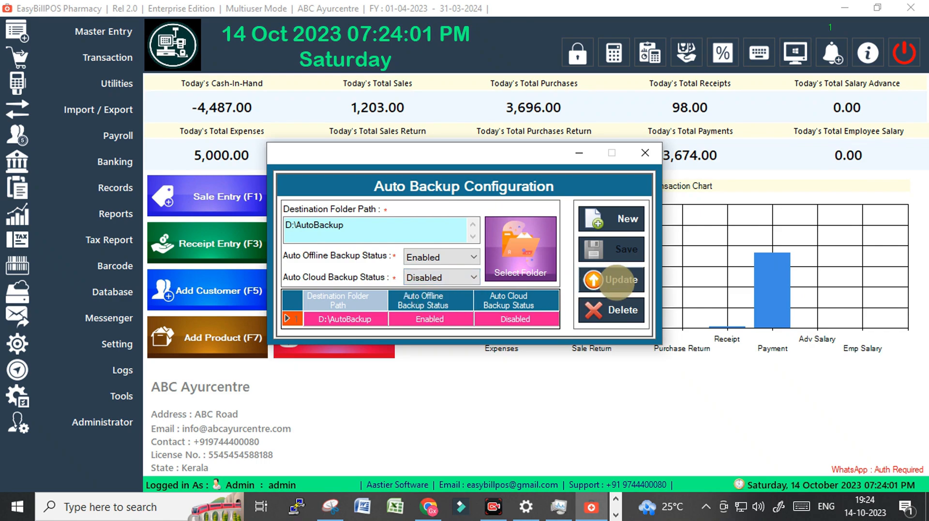
click(615, 280)
click(498, 303)
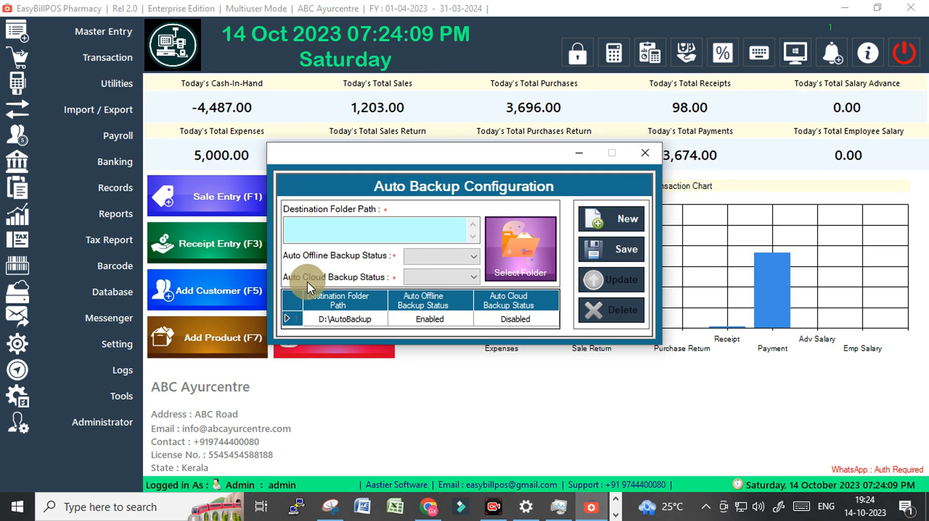
click(645, 154)
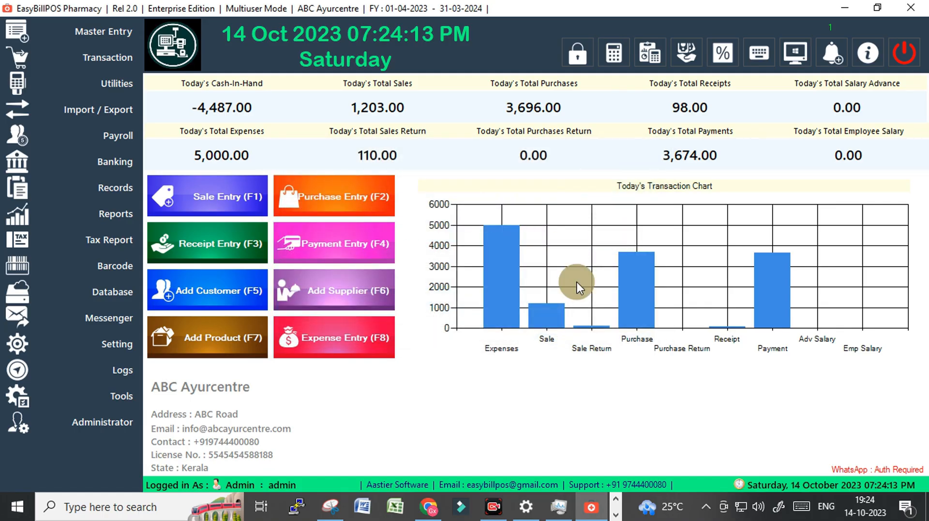
Load the existing auto roundoff setting, try the Yes and No options, and close the form without updating
click(117, 347)
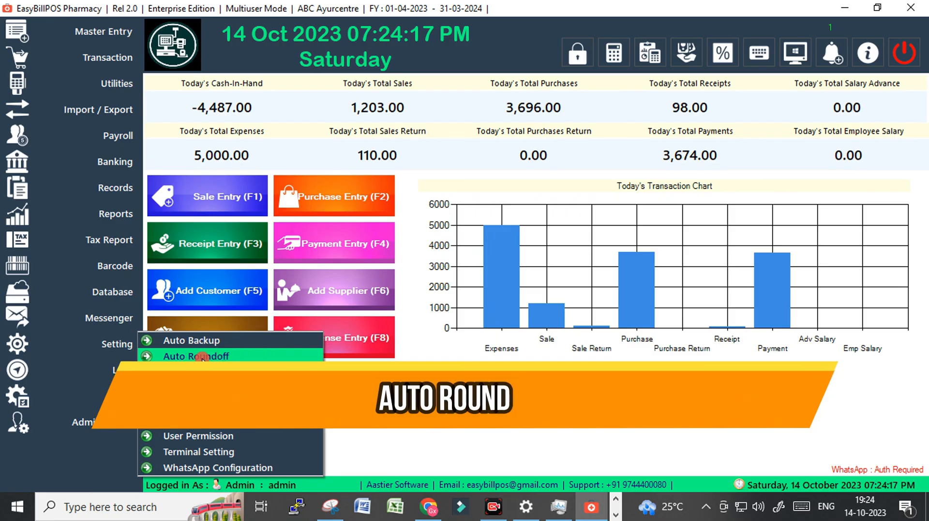
click(260, 355)
click(426, 319)
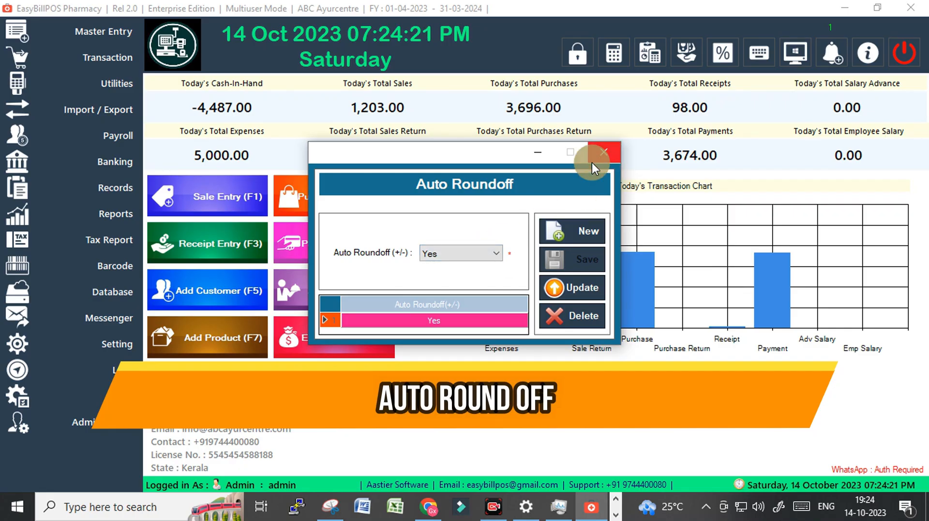
click(445, 254)
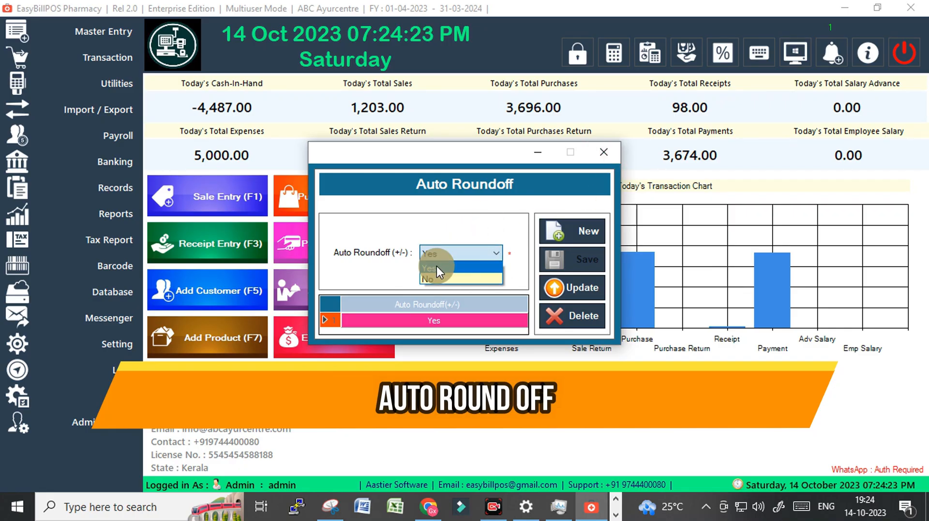
click(437, 265)
click(441, 255)
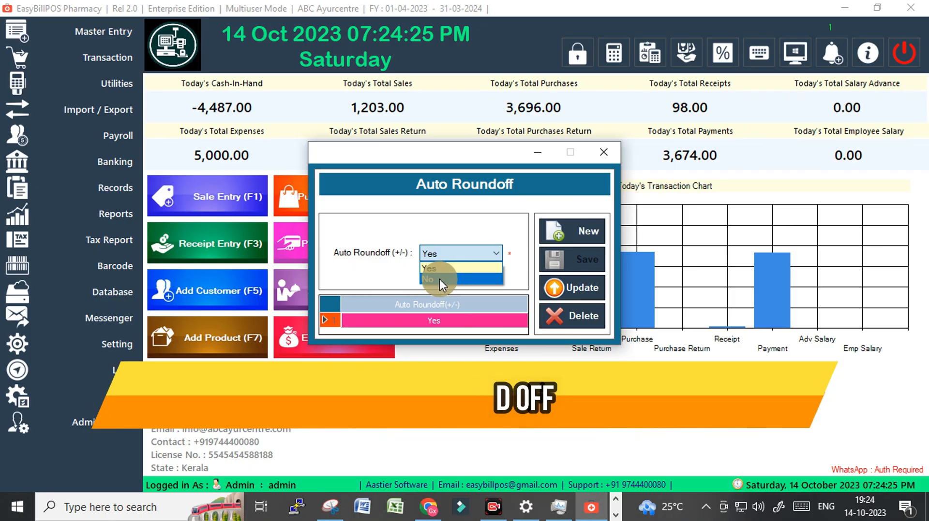
click(439, 278)
click(608, 149)
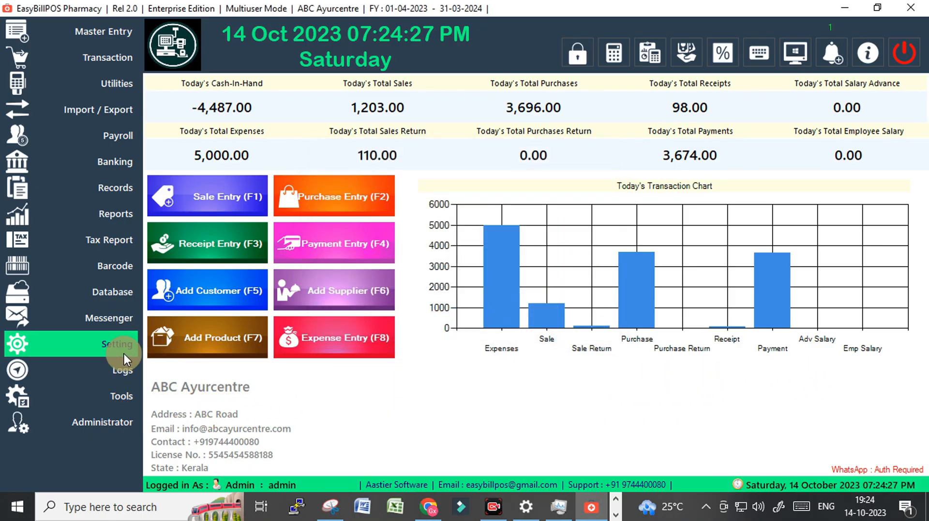
Review the prefix and suffix code fields for each invoice type, and close the form without entering codes
click(98, 343)
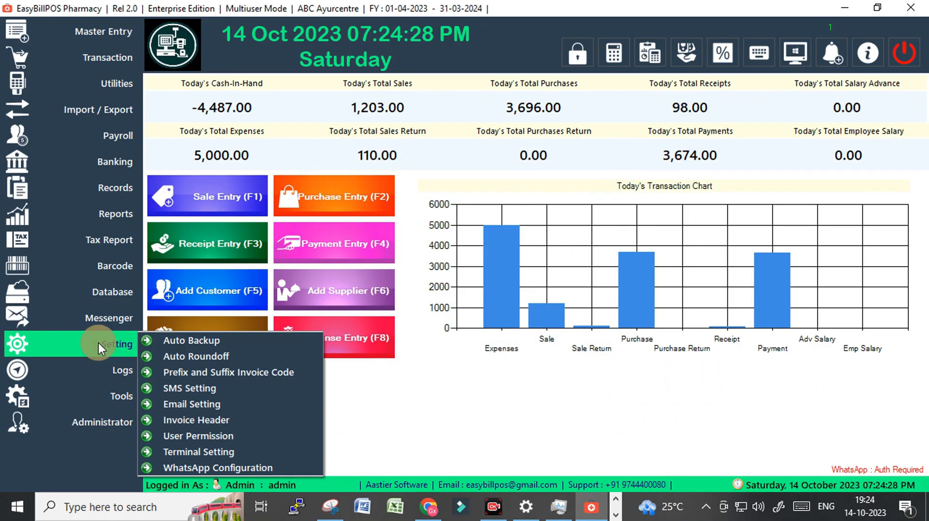
click(199, 372)
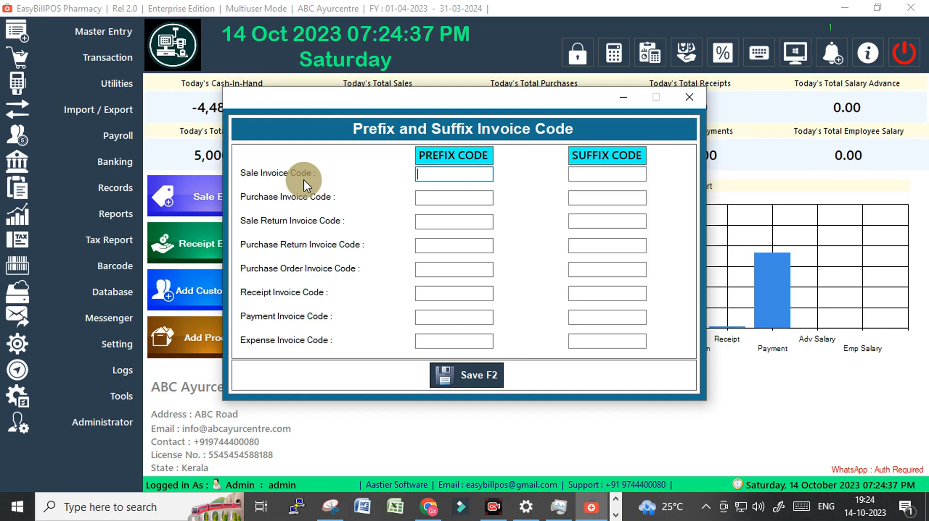
click(689, 97)
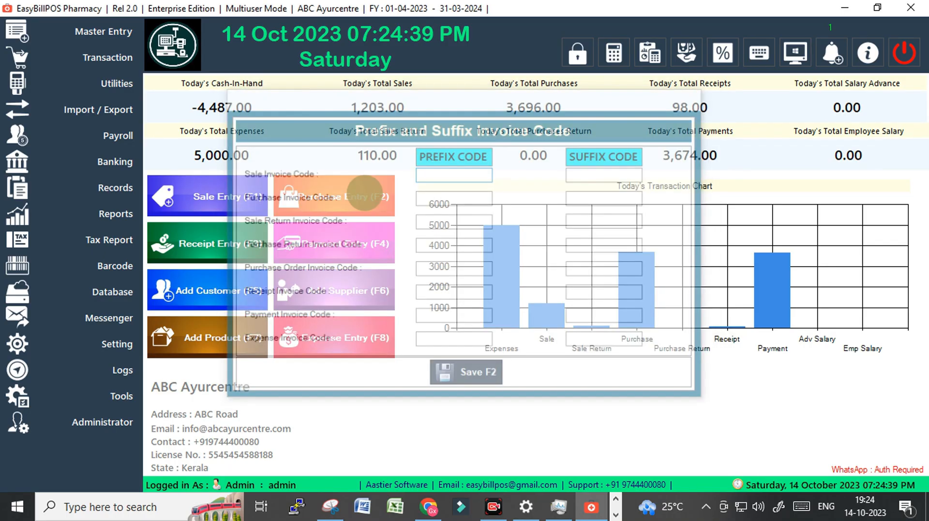
Open a new sale entry, highlight the year suffix in its invoice number, and close the entry
click(188, 194)
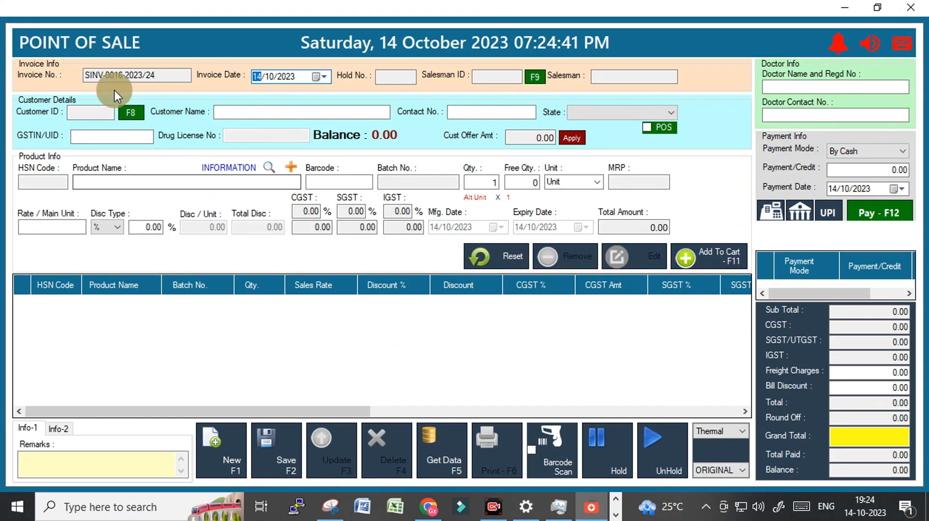
drag(86, 75, 157, 75)
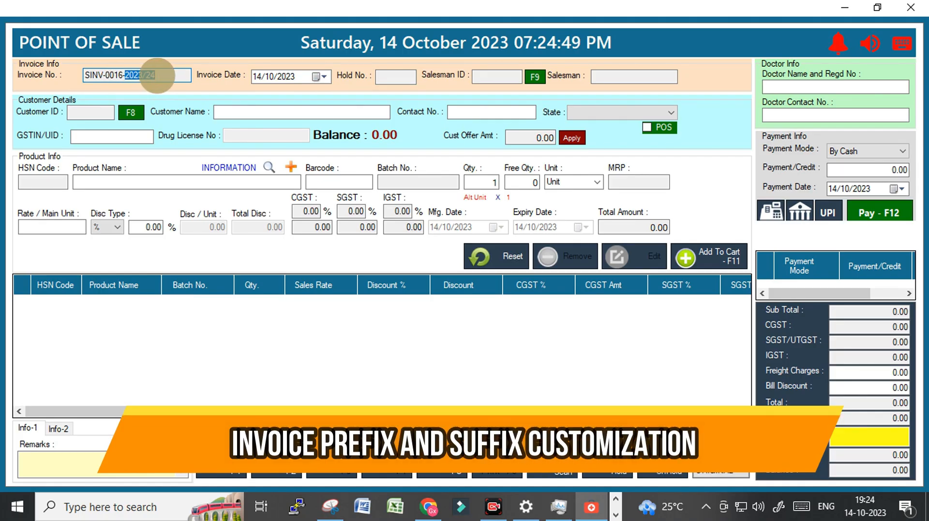
click(125, 74)
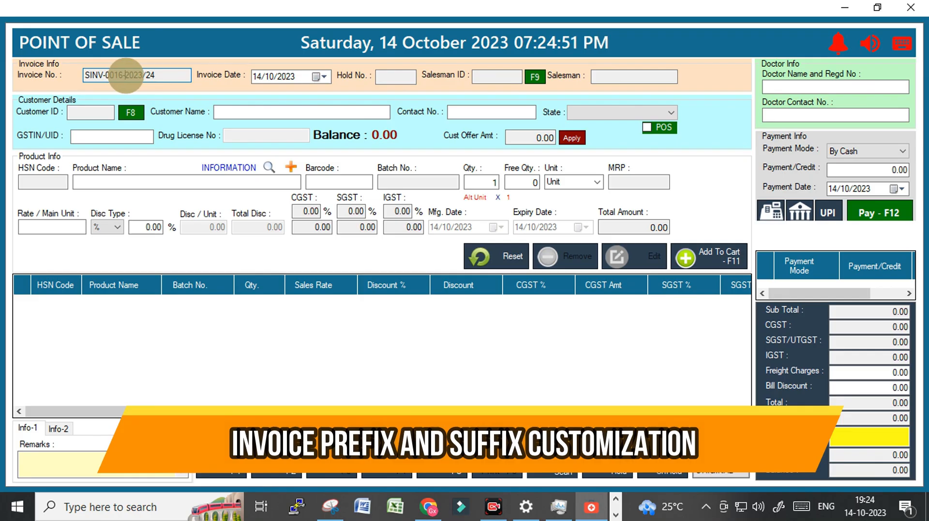
drag(126, 75, 160, 77)
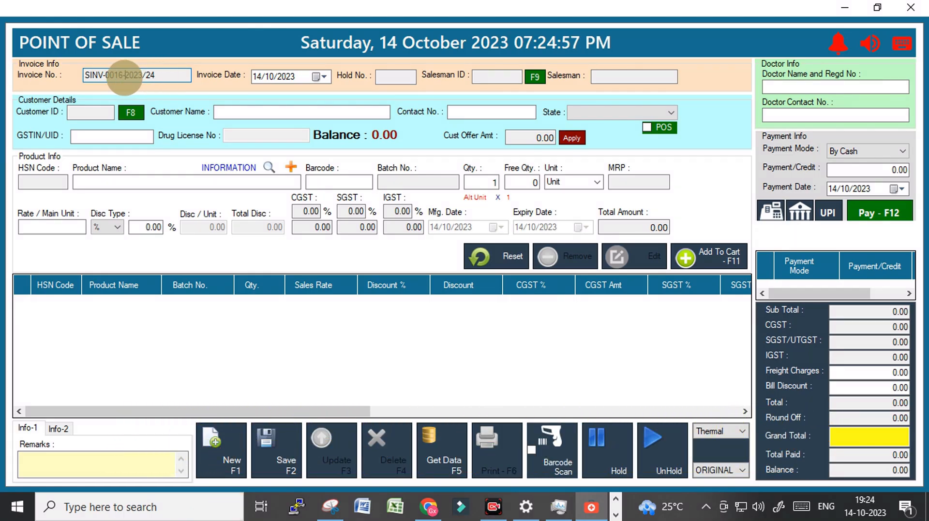
drag(125, 75, 161, 77)
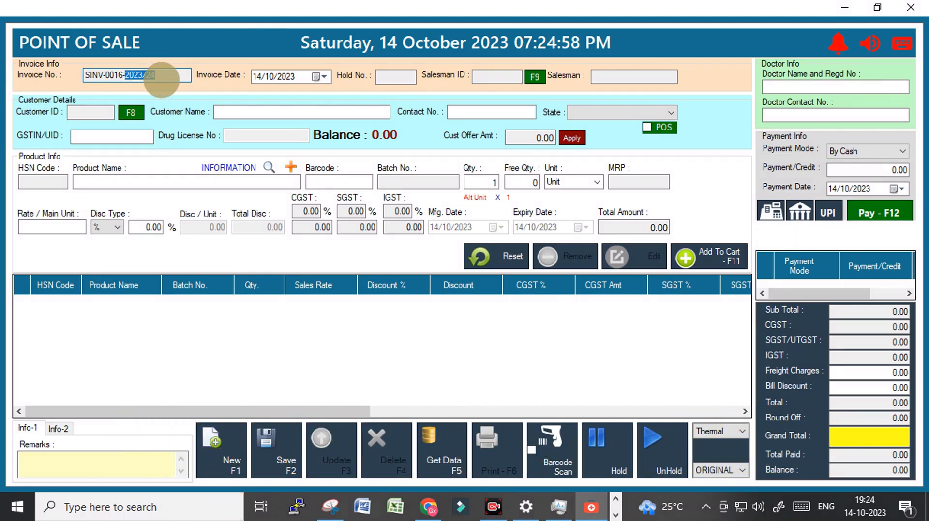
click(913, 7)
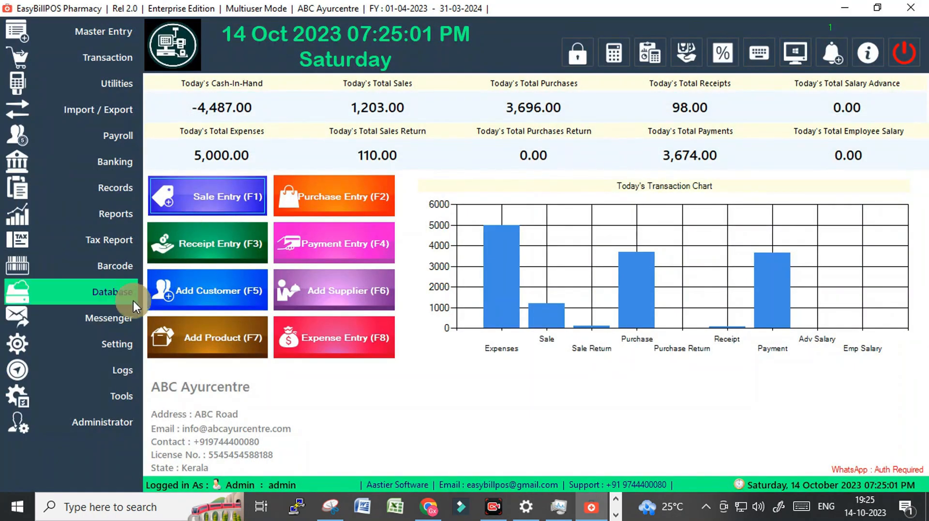
Set the sale invoice code's suffix to 2024 and prefix to ABC, save the codes, and close the form
click(107, 340)
click(202, 372)
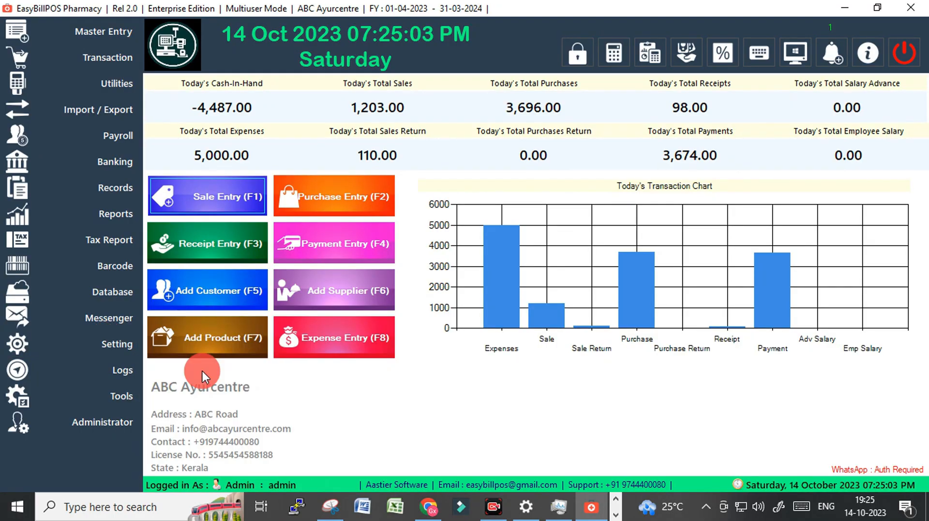
click(597, 175)
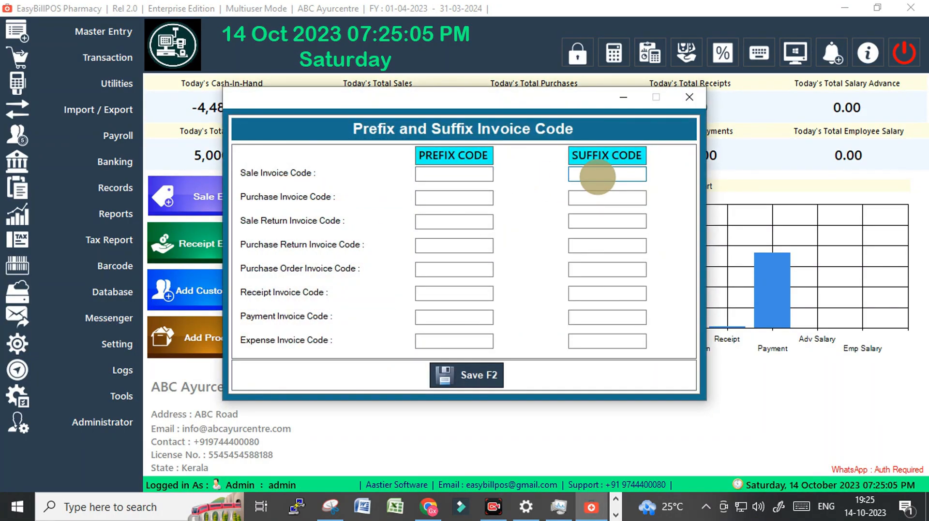
text(20)
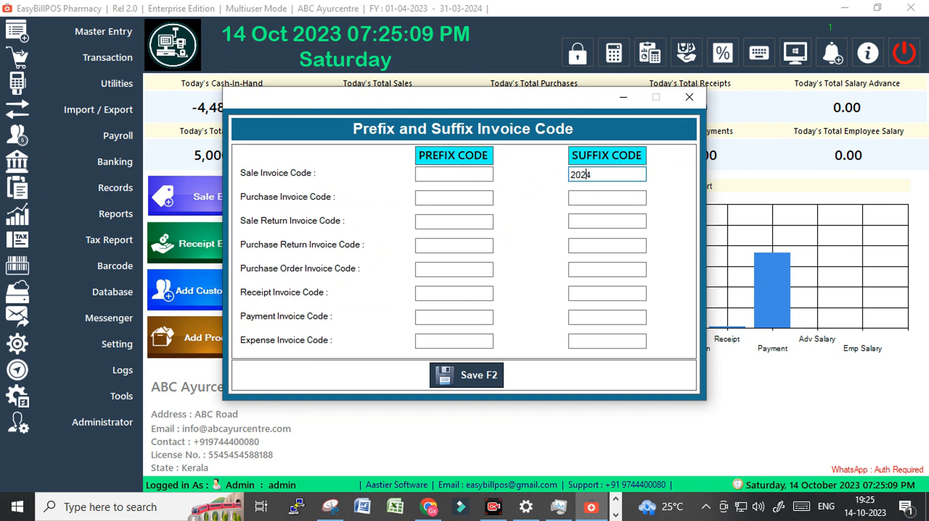
text(24)
click(460, 176)
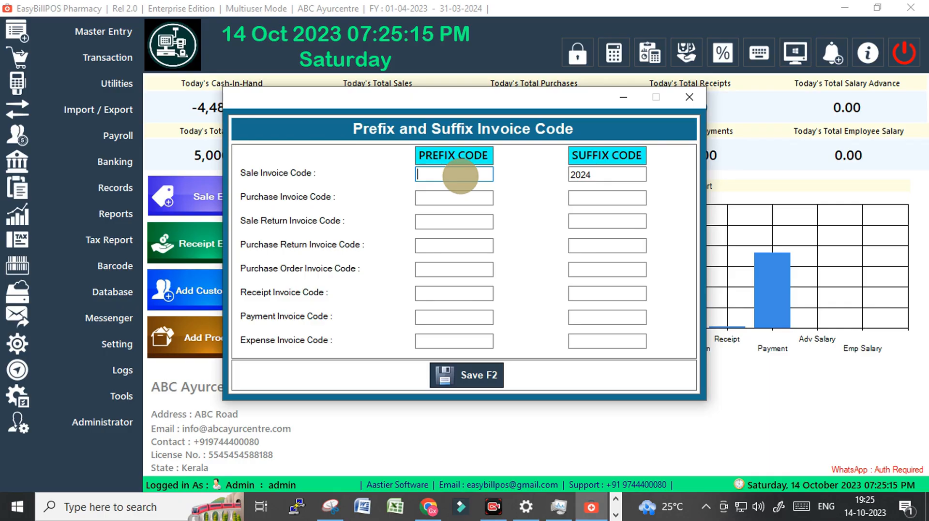
text(ABC)
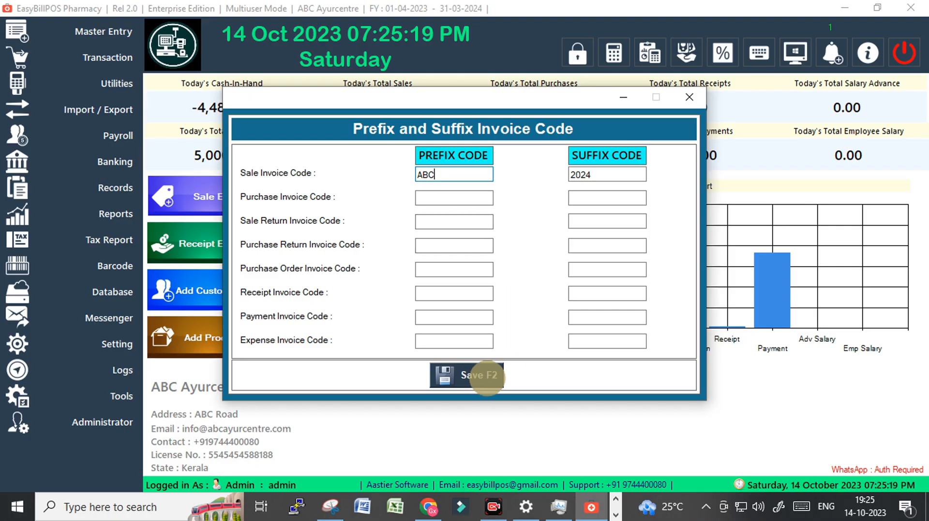
click(483, 376)
click(499, 306)
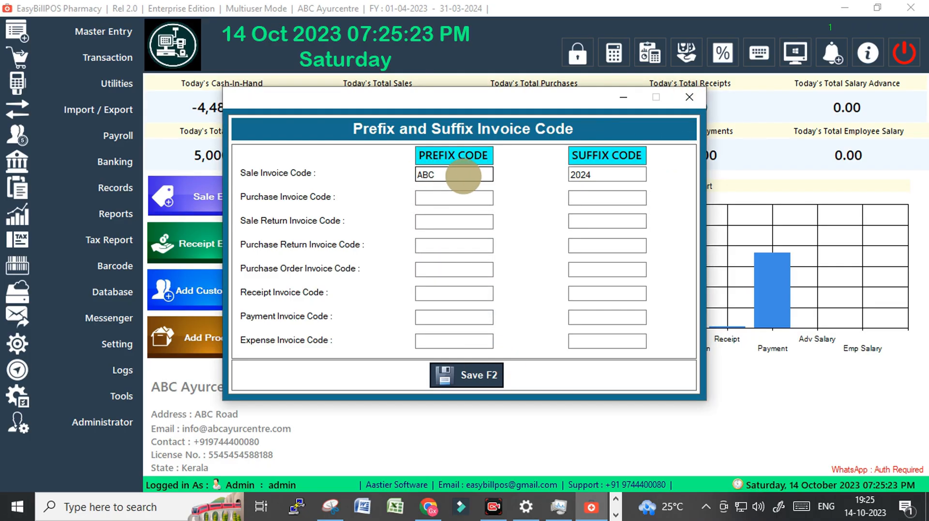
click(587, 175)
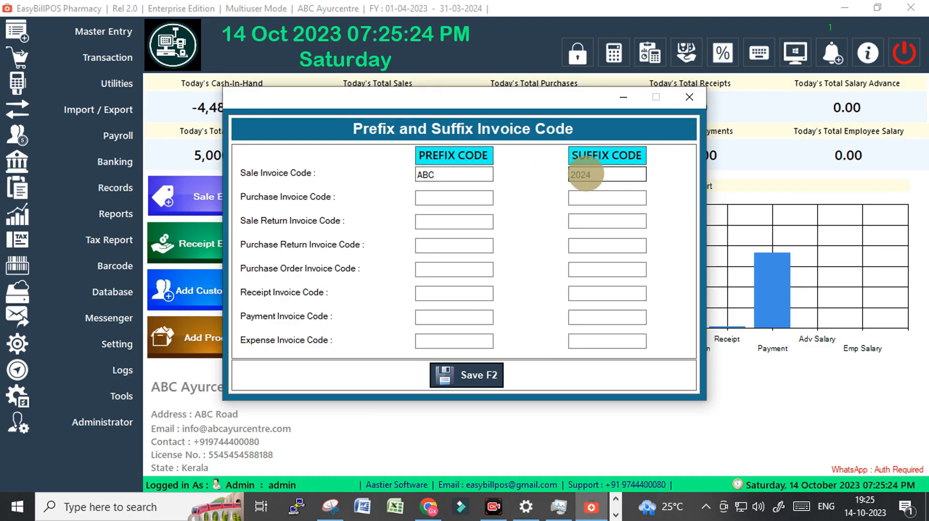
click(688, 96)
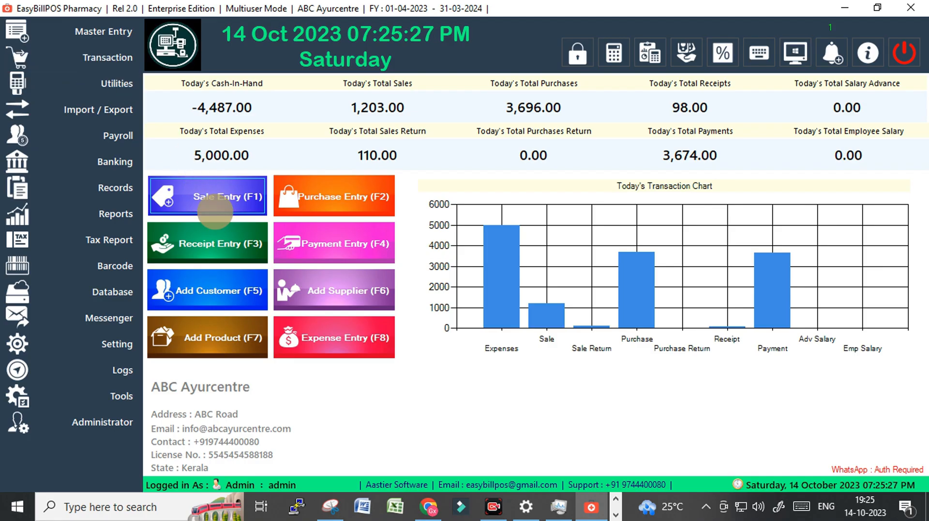
Open a new sale entry, check the prefix and suffix in its invoice number, and close the entry
click(213, 209)
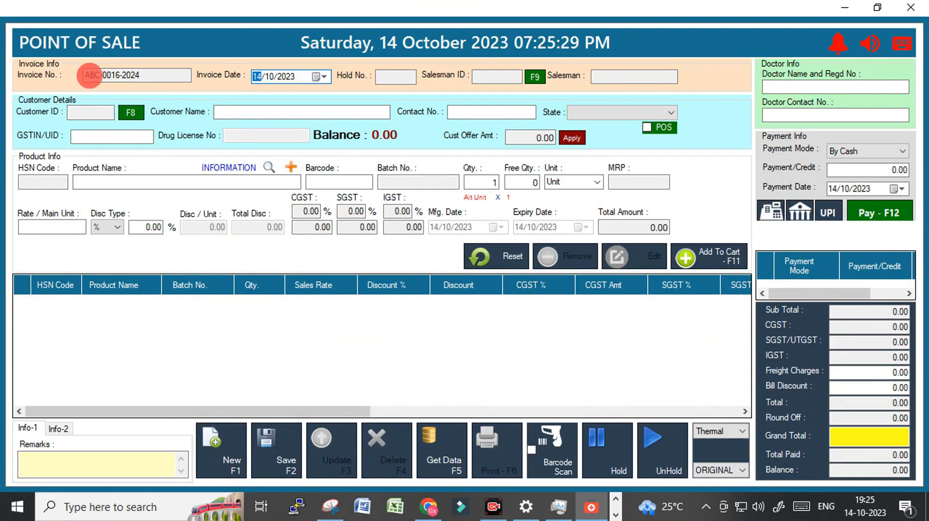
drag(101, 77, 122, 81)
click(116, 75)
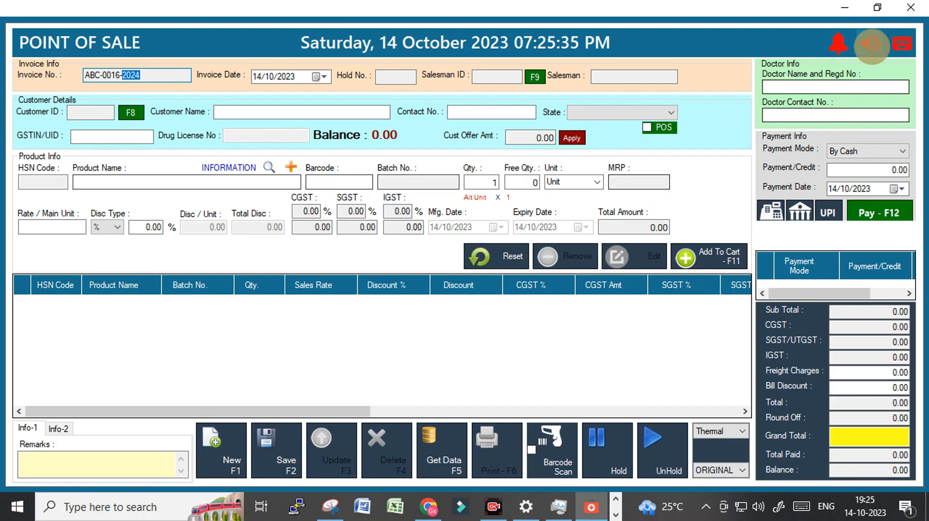
click(910, 9)
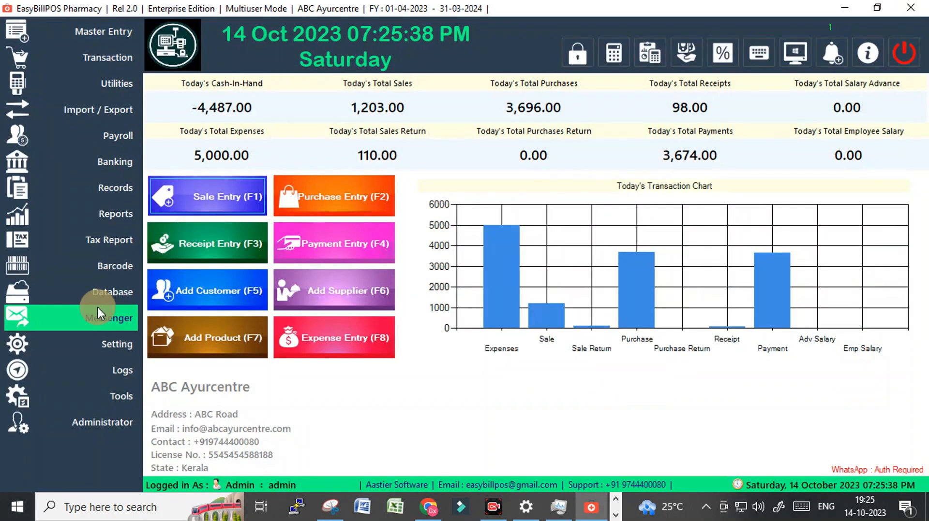
Review the Invoice Header settings form and close it without entering a header name
click(91, 353)
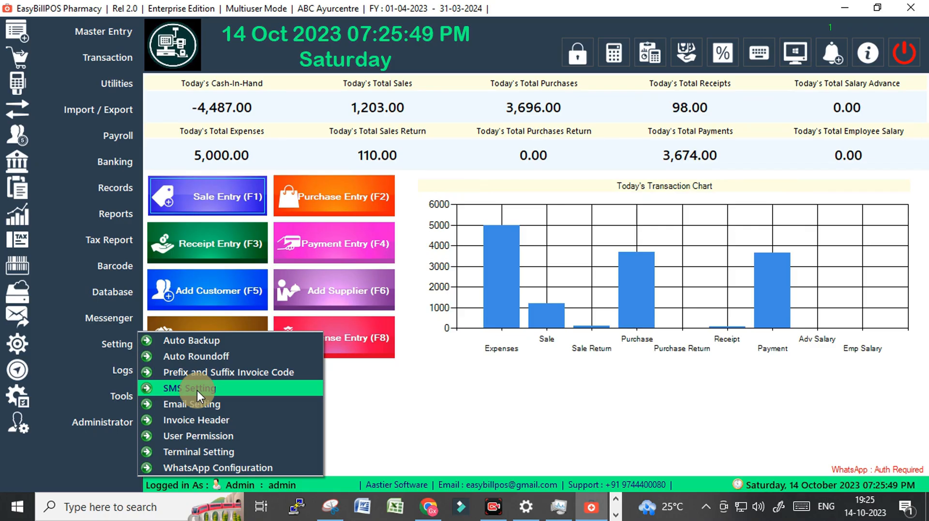
click(205, 422)
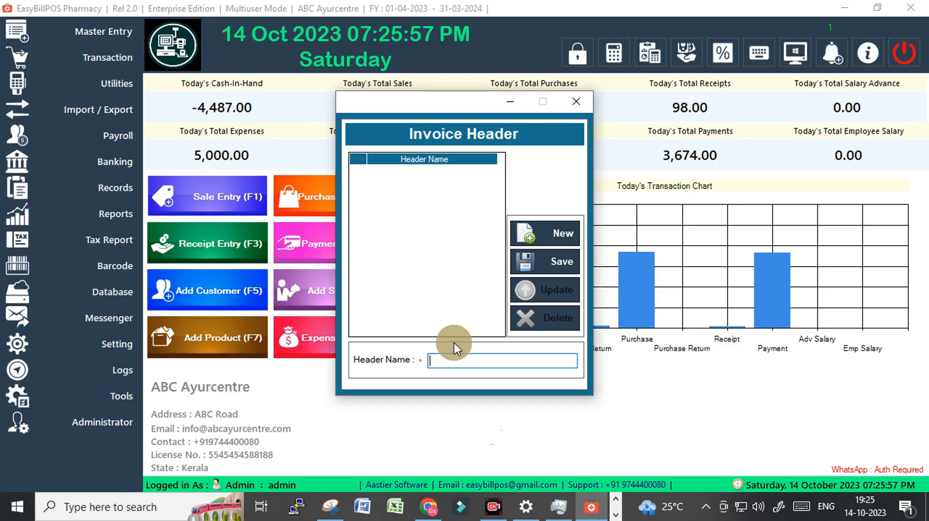
click(575, 101)
Load the last listed sales invoice, examine its header in the print preview at 200% zoom, and close the preview and sale entry
click(214, 199)
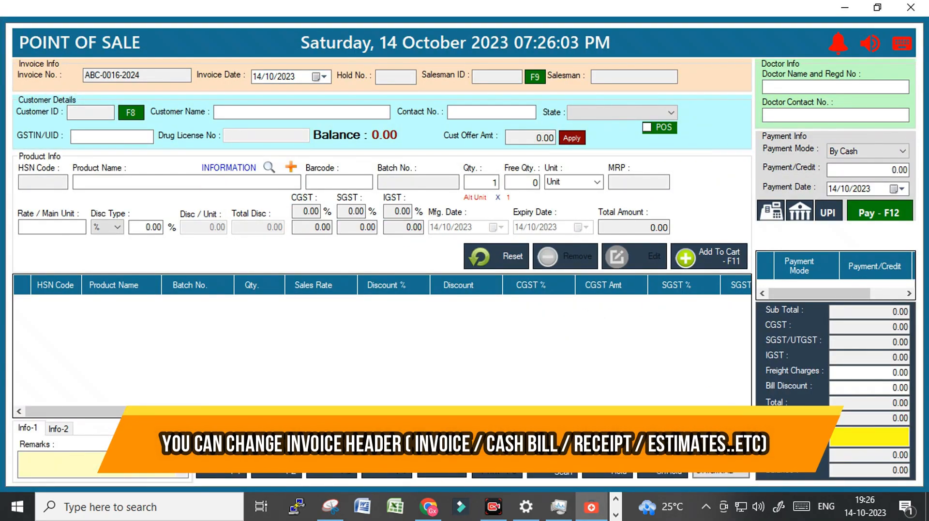
click(441, 457)
scroll(98, 413, down, 1)
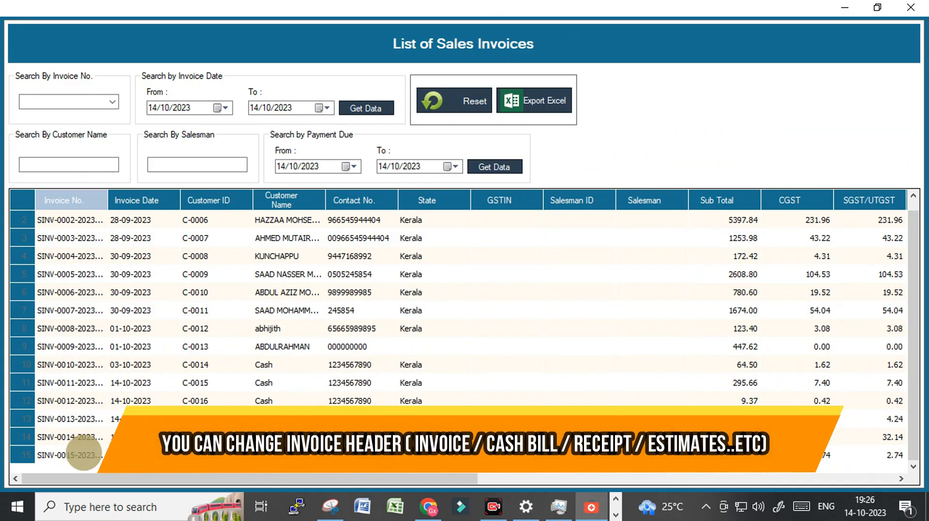
double_click(83, 454)
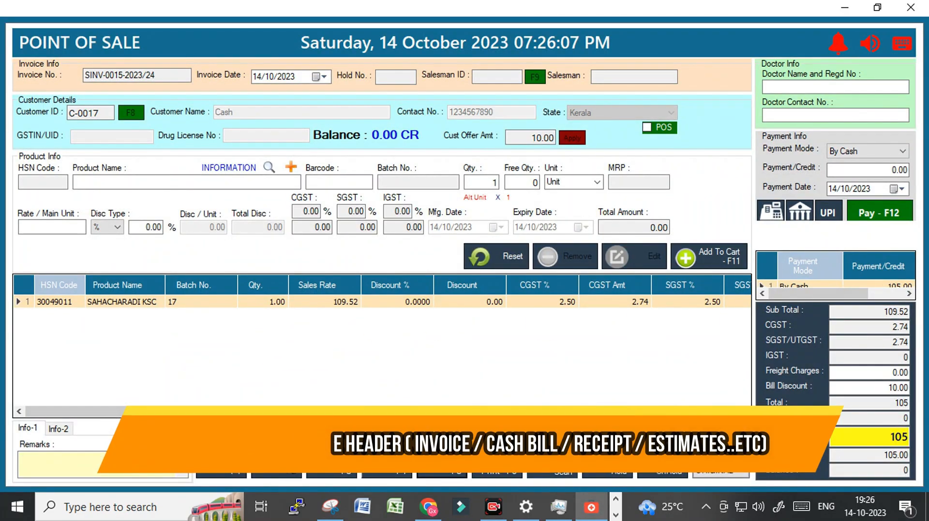
click(497, 451)
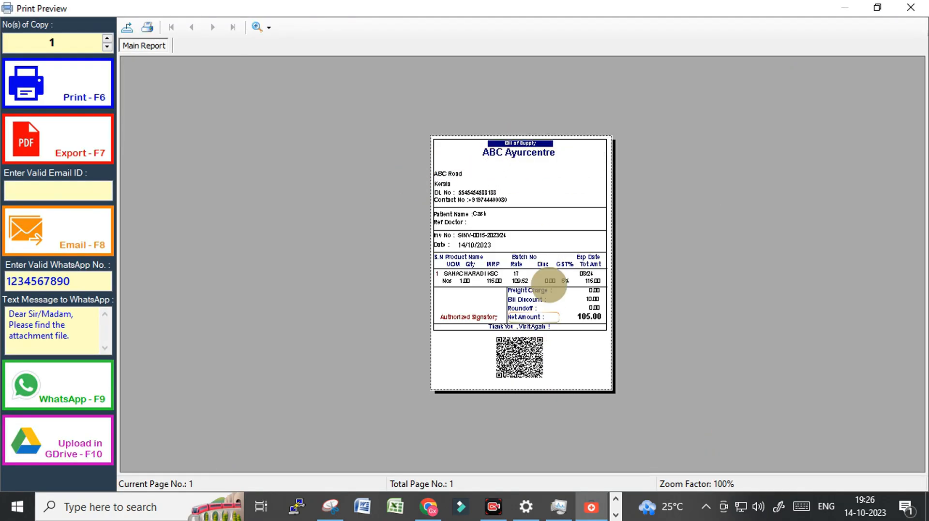
click(259, 26)
click(278, 111)
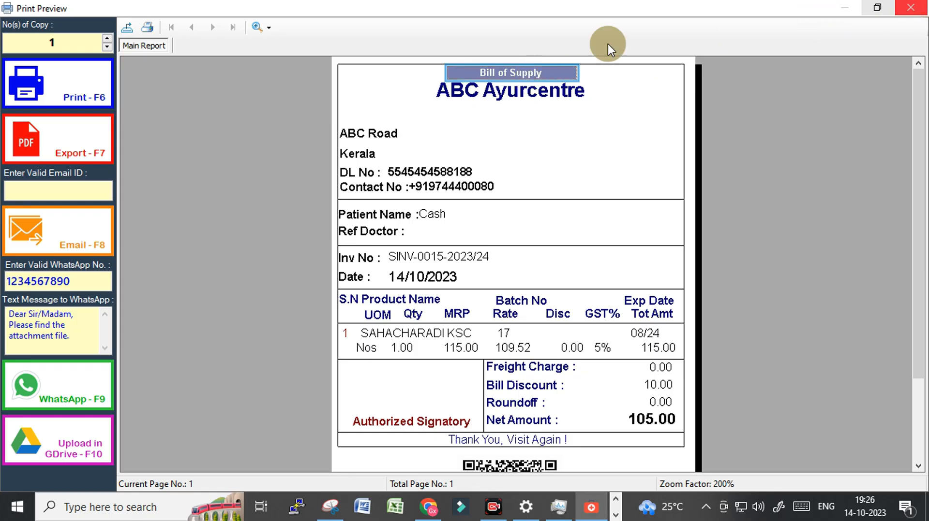
click(915, 7)
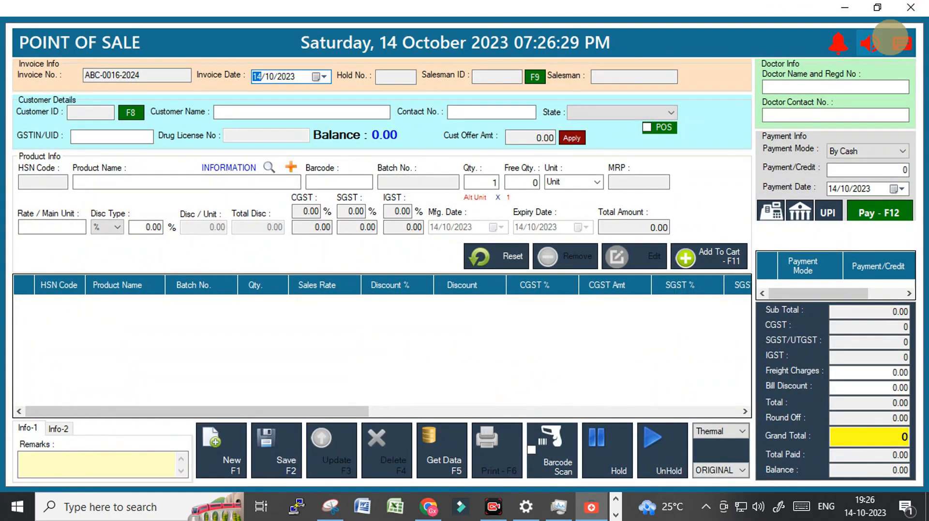
click(914, 7)
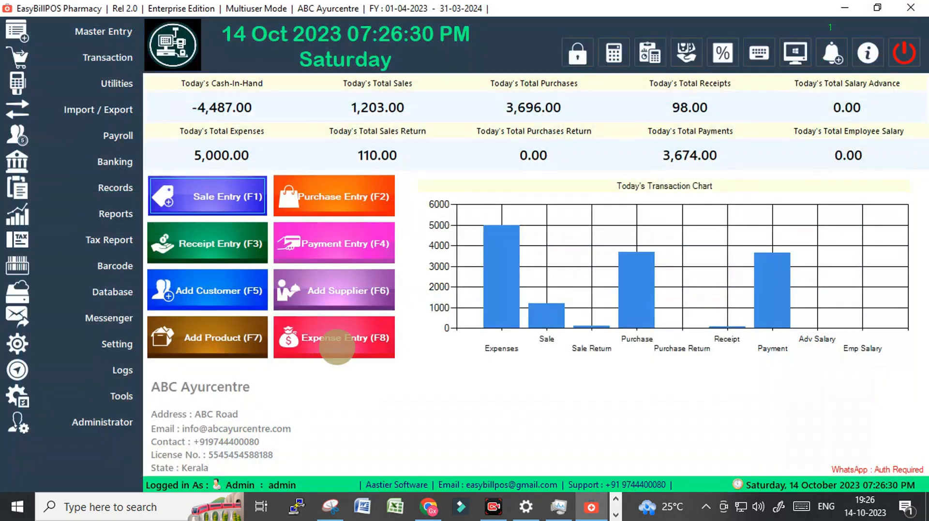
Add and save an invoice header named BILL, and close the Invoice Header form
click(106, 353)
click(183, 420)
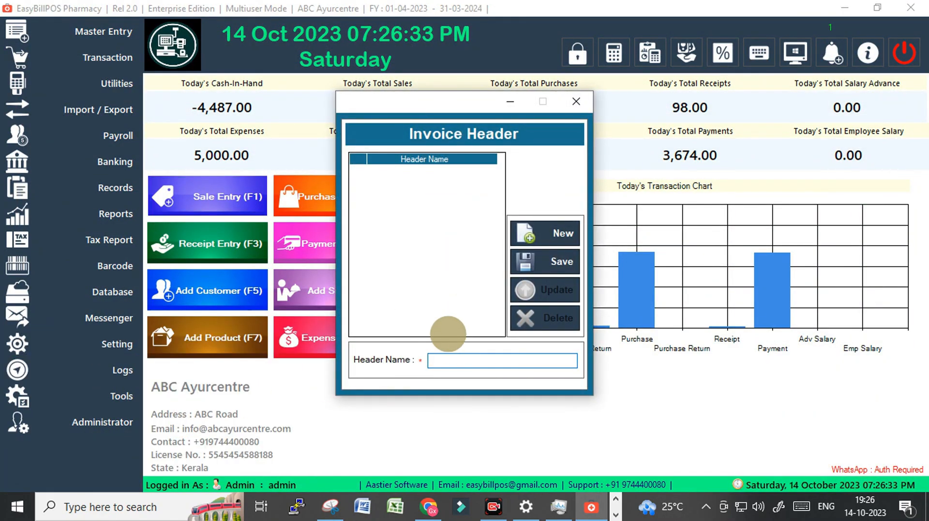
click(451, 360)
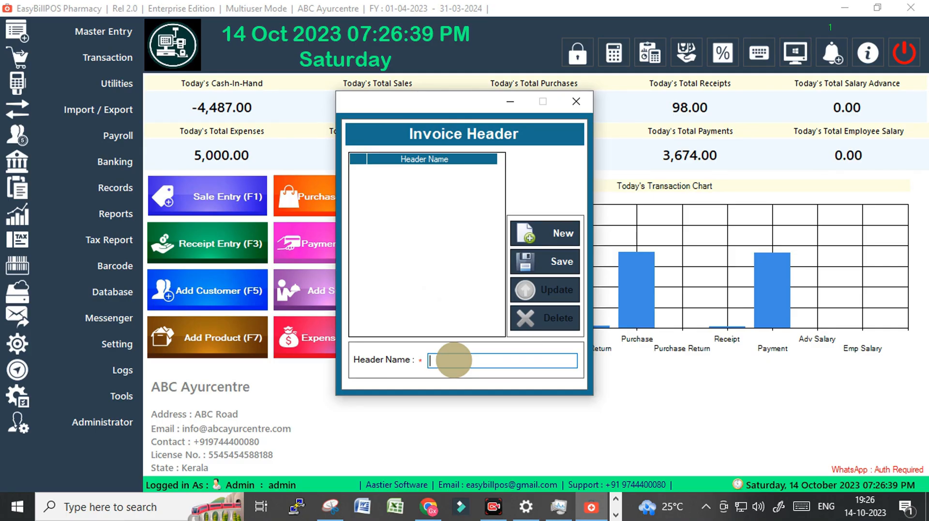
text(Bl)
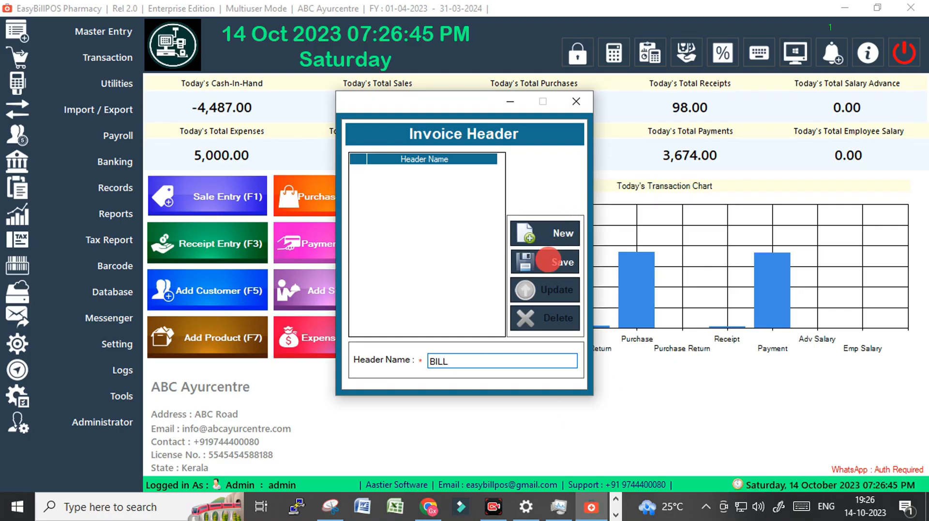
click(543, 261)
click(496, 305)
click(575, 101)
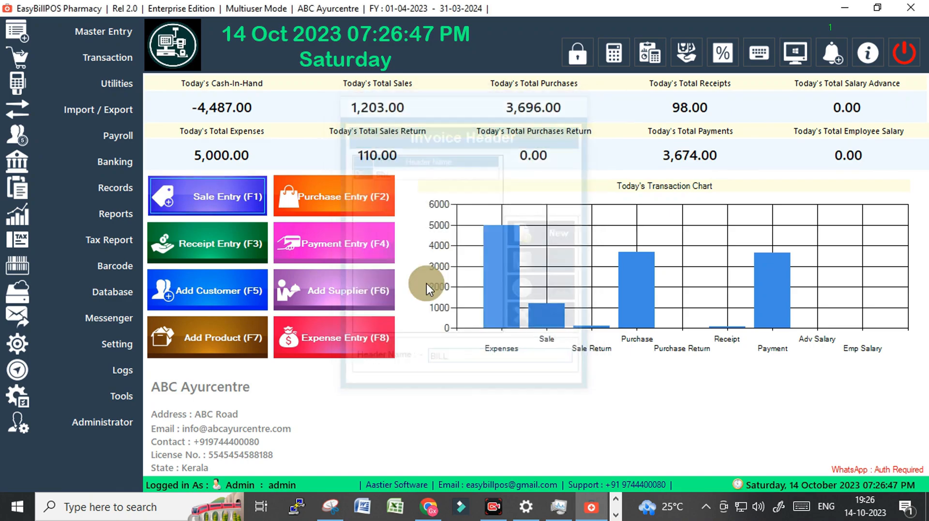
Reload the last listed sales invoice, check the custom BILL header in its print preview at 200% zoom, and close both windows
click(214, 197)
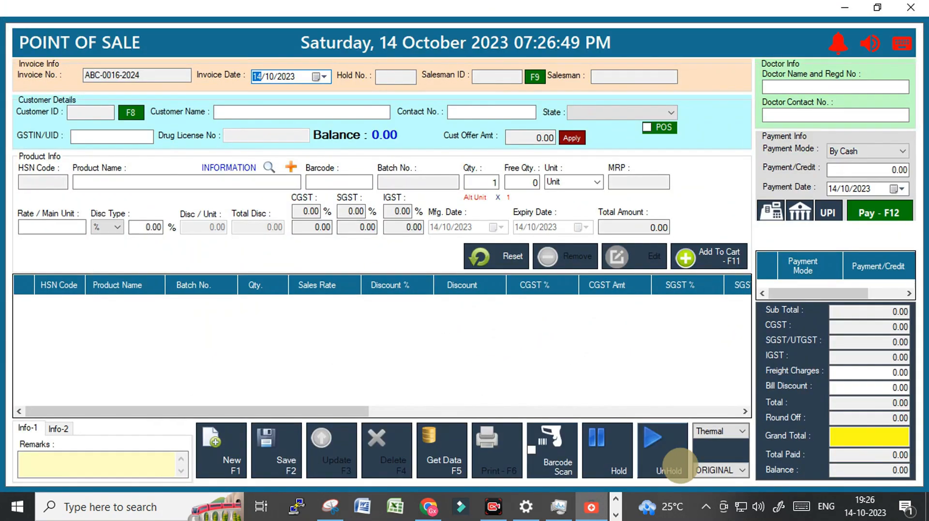
click(442, 457)
scroll(197, 379, down, 1)
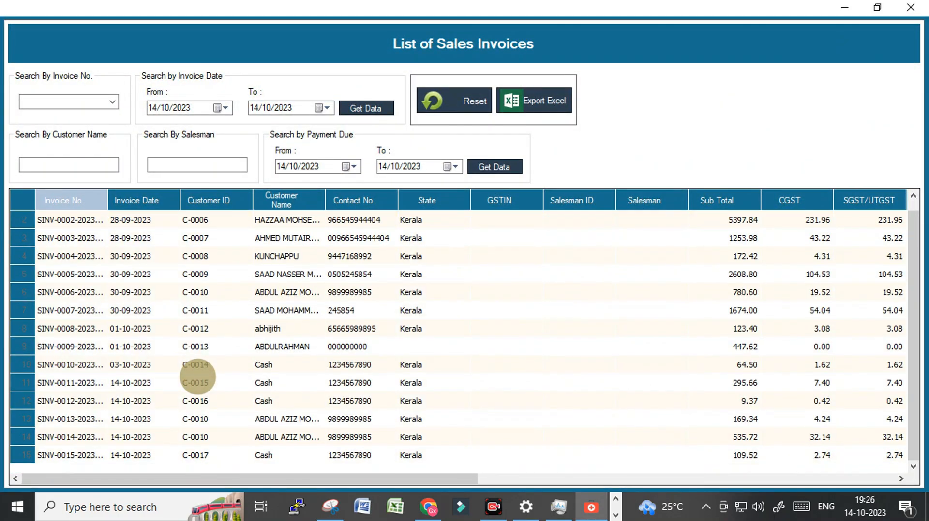
double_click(142, 455)
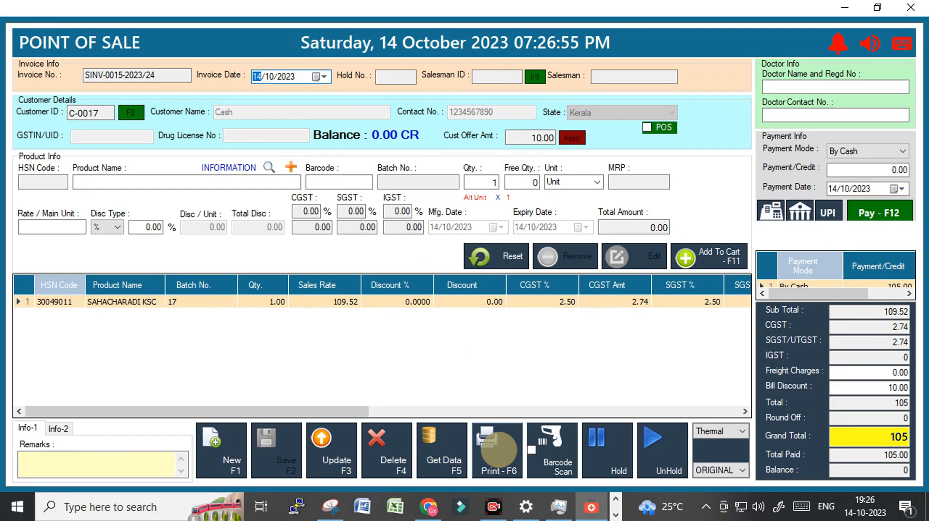
click(498, 449)
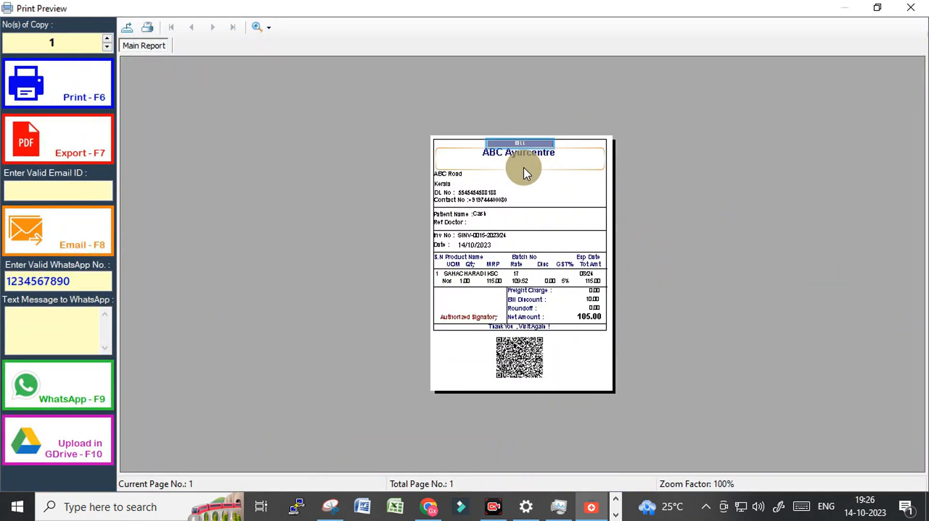
click(256, 27)
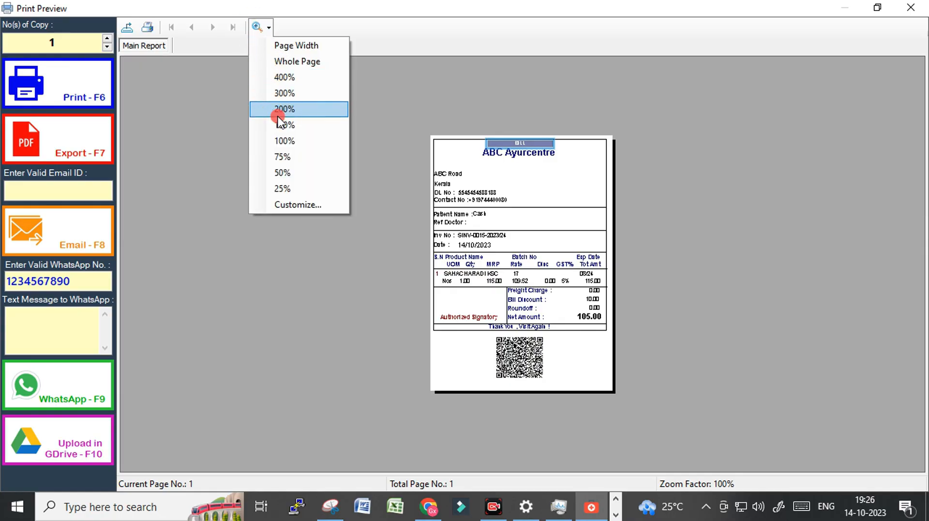
click(281, 109)
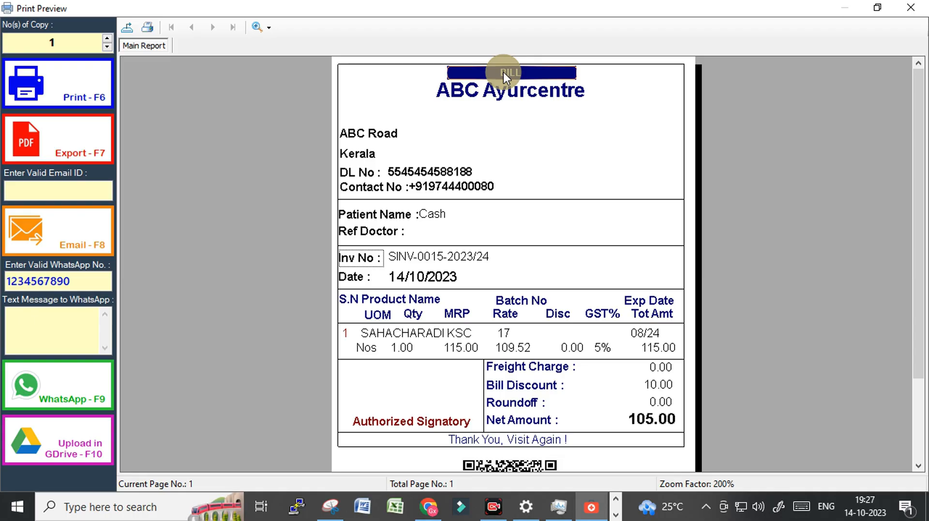
click(909, 7)
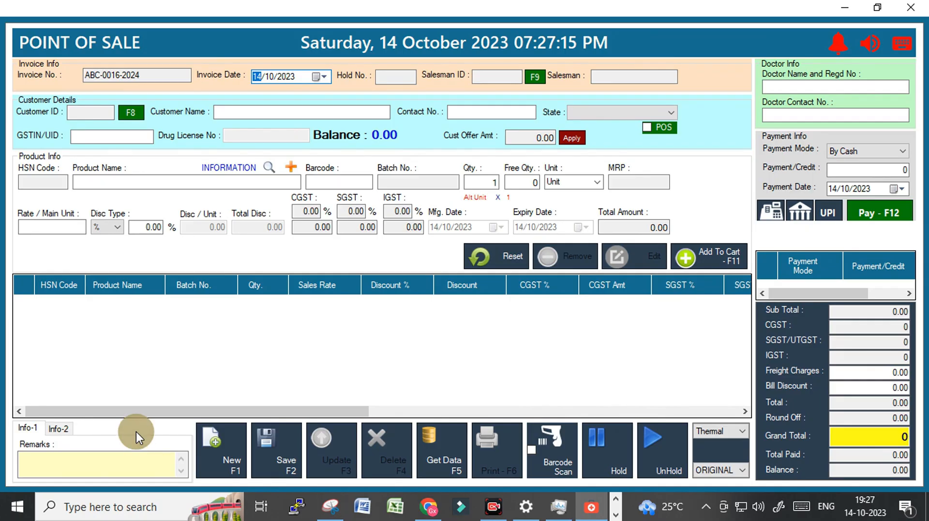
click(909, 6)
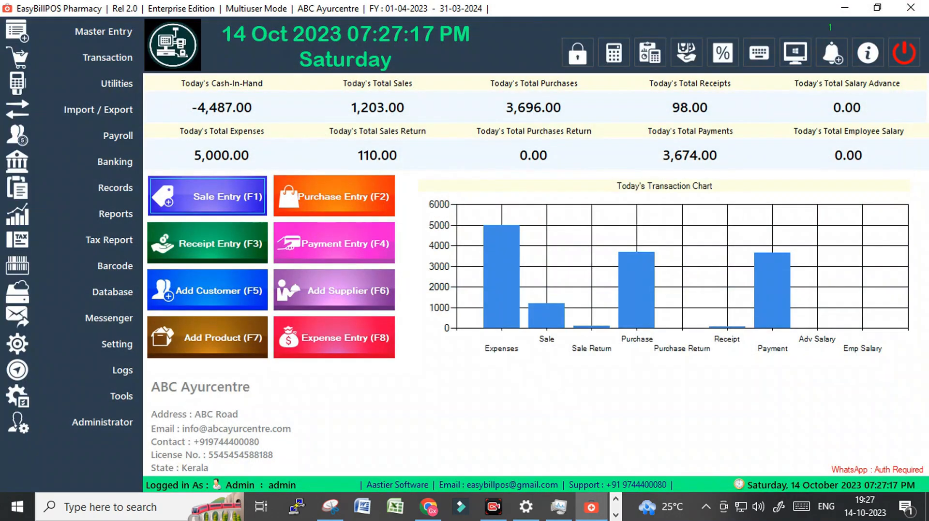
Review the user permission options for discounts and rate changes in sales, and close the form without saving
click(107, 346)
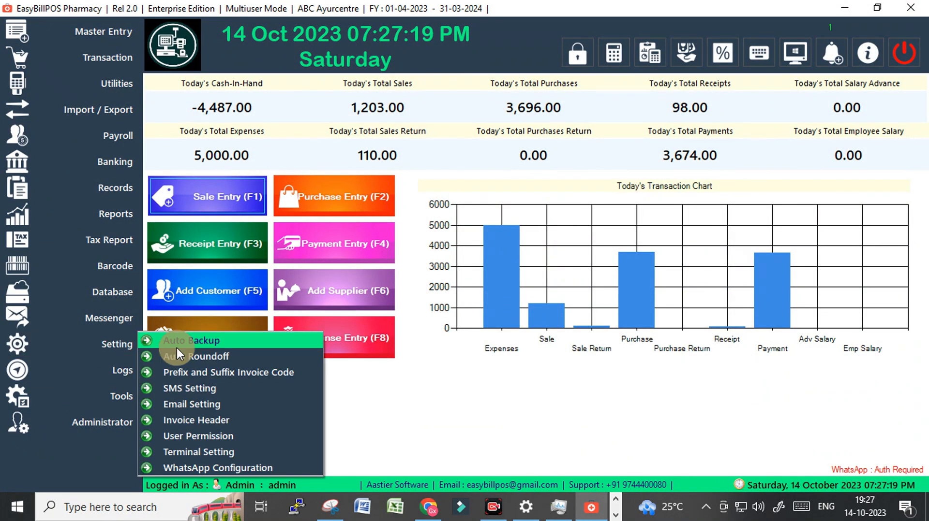
click(186, 437)
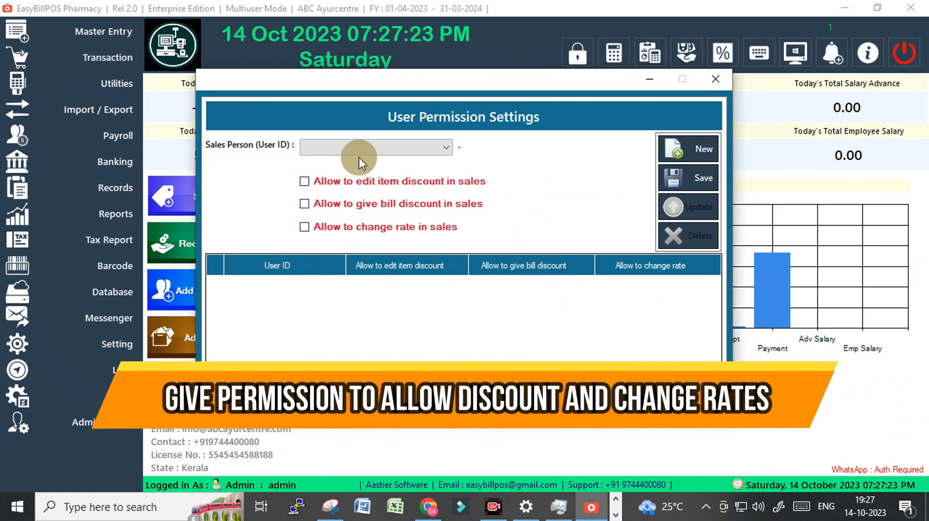
click(359, 158)
click(715, 80)
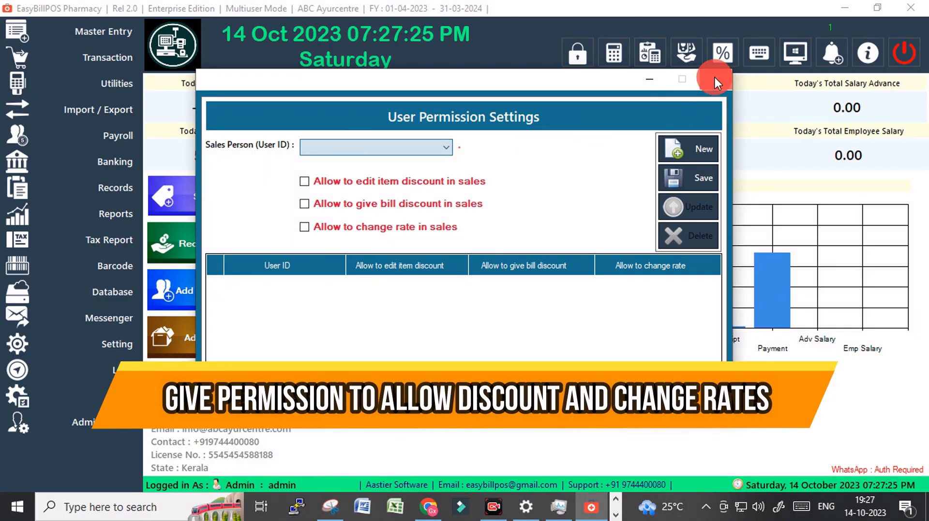
Close the user permission settings and load the existing admin user's record in User Registration
click(715, 79)
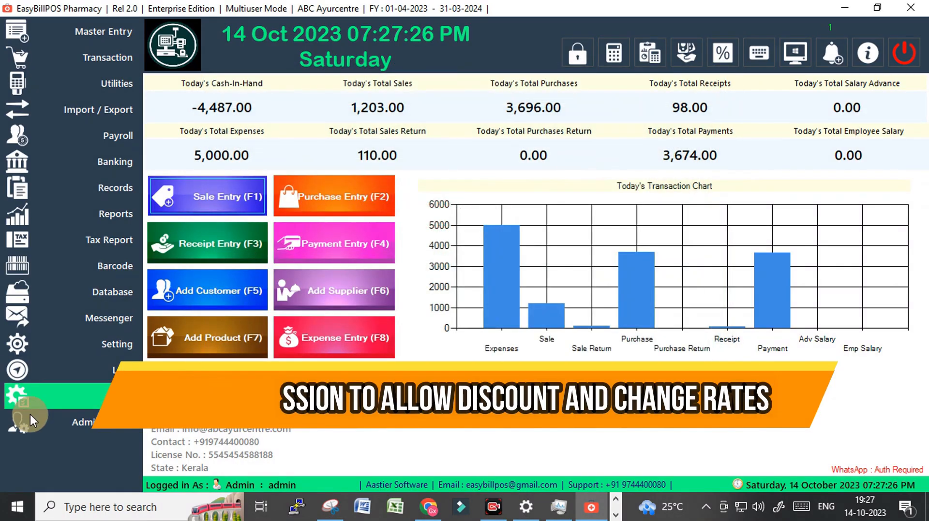
click(95, 421)
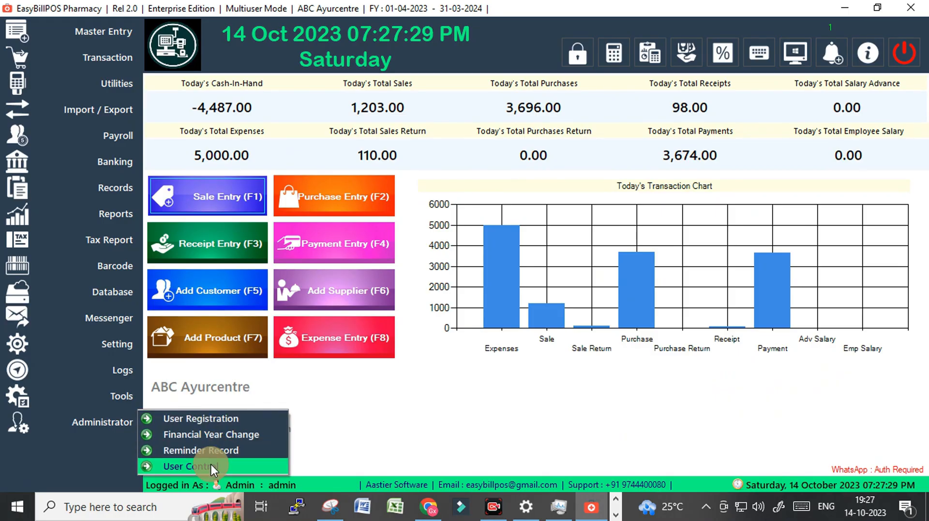
click(166, 417)
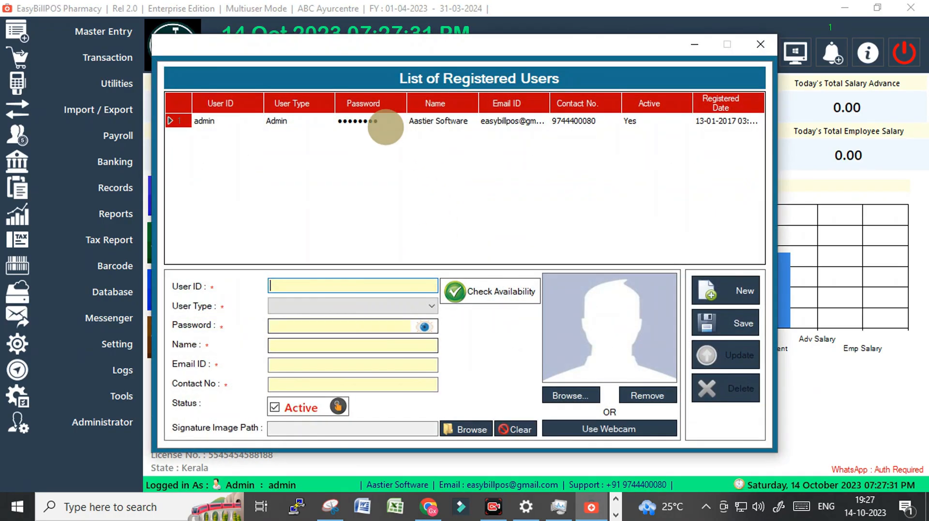
click(289, 123)
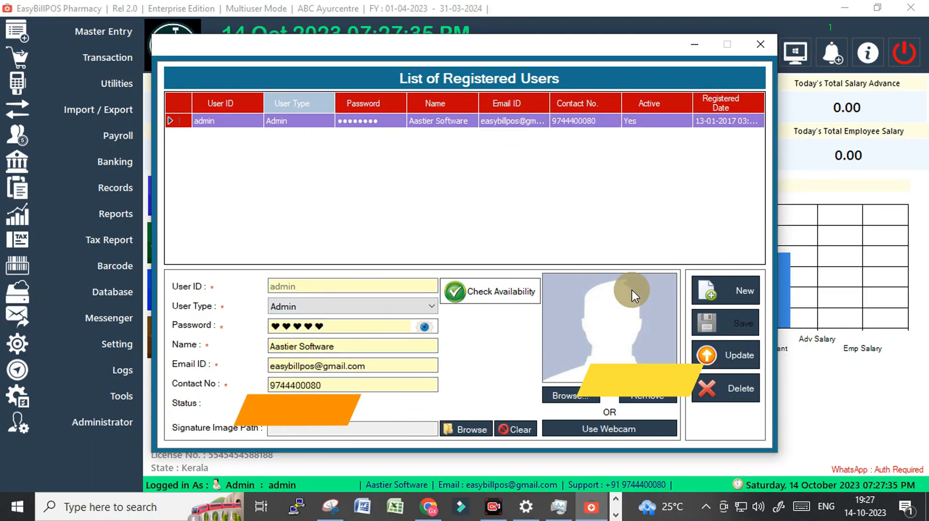
Start a new user registration with the user ID sales and the user type Sales Person
click(733, 290)
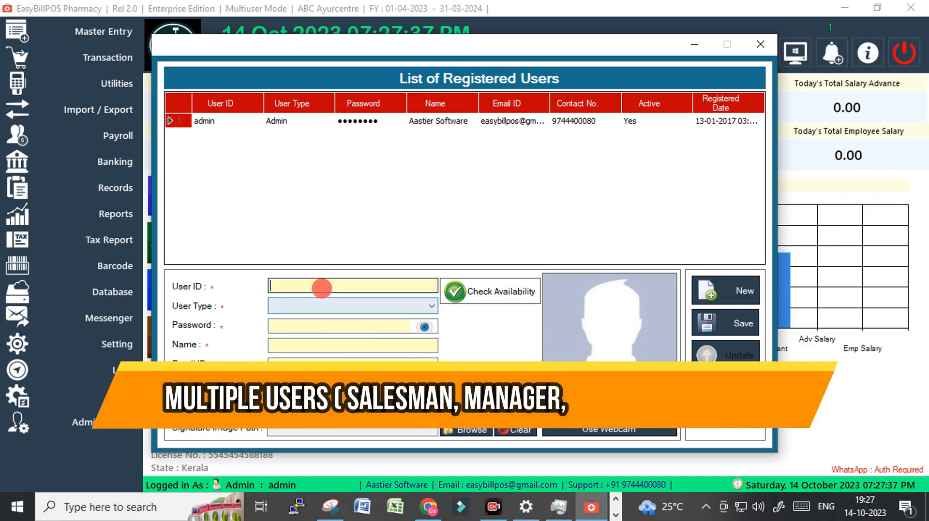
click(323, 285)
text(sales)
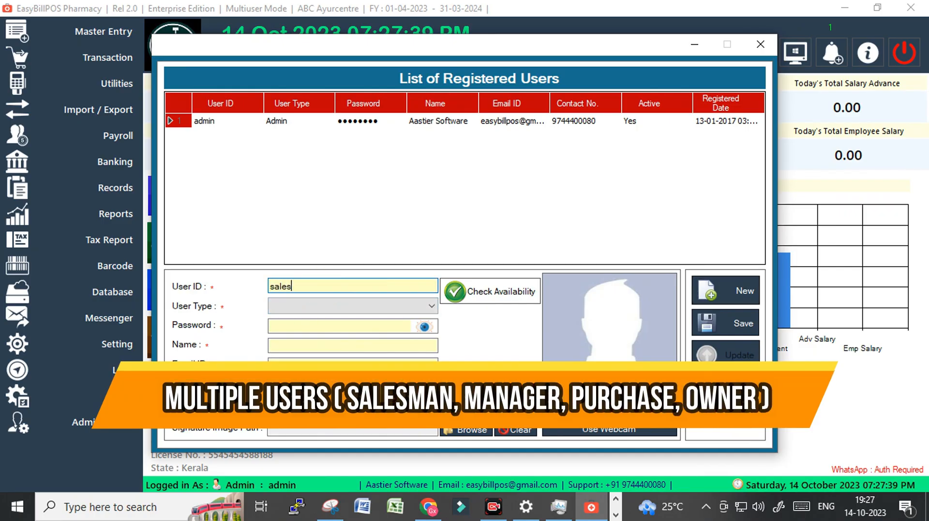
click(295, 306)
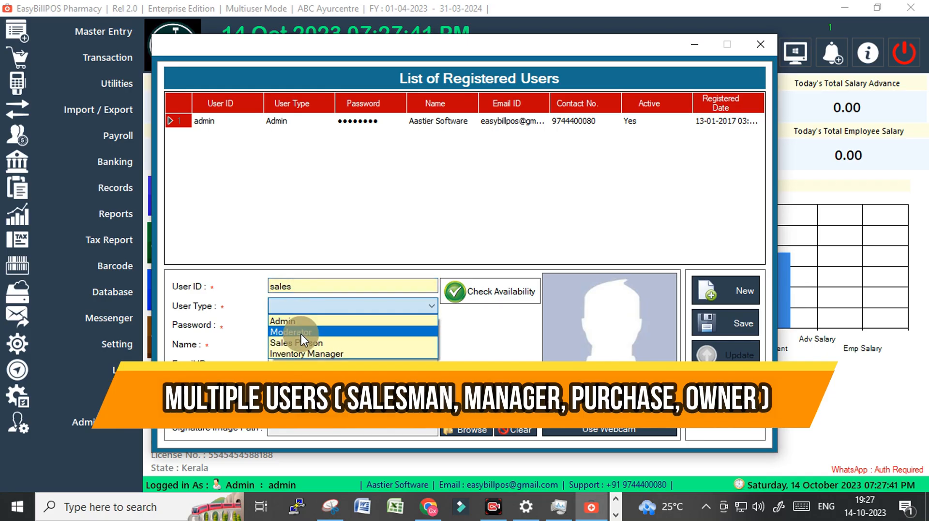
click(303, 341)
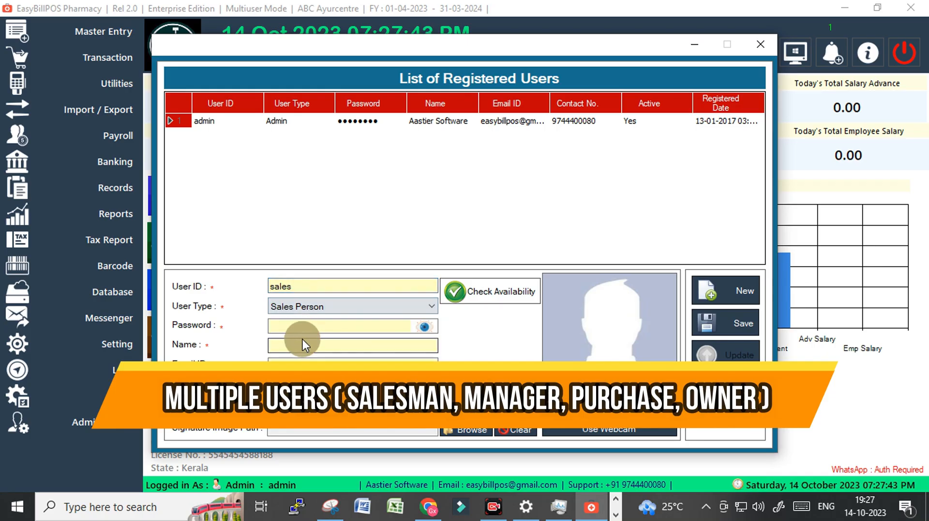
Enter the new user's account password and reveal it in the Password field
click(298, 328)
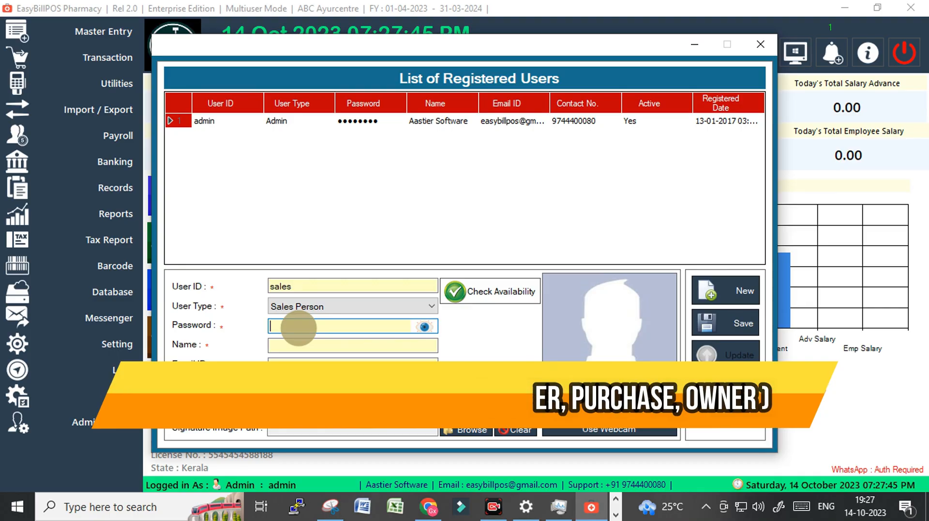
text(123)
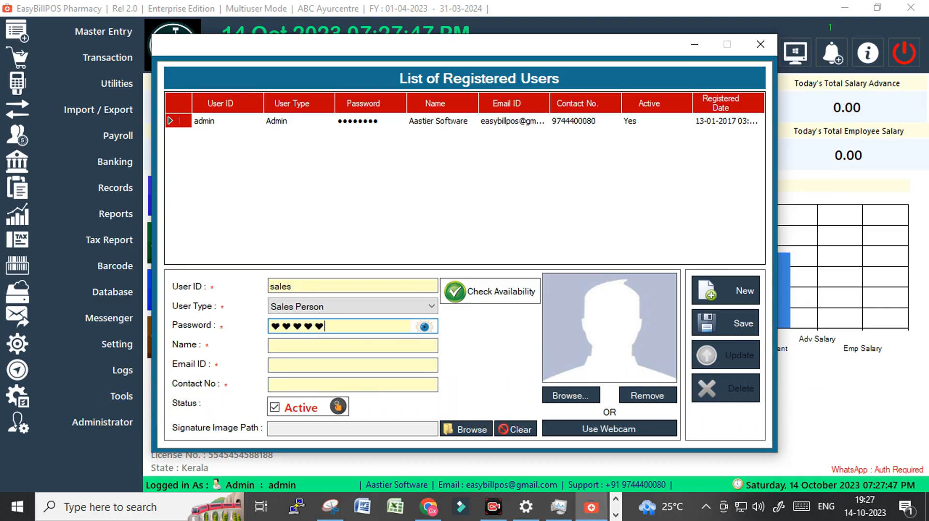
click(424, 327)
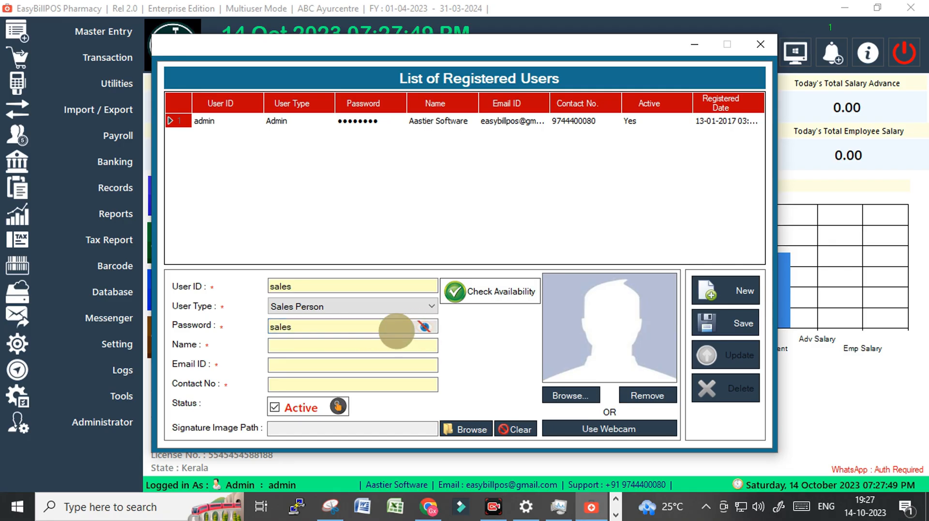
Change the new user's ID to sale and revise the account password
drag(393, 330, 208, 325)
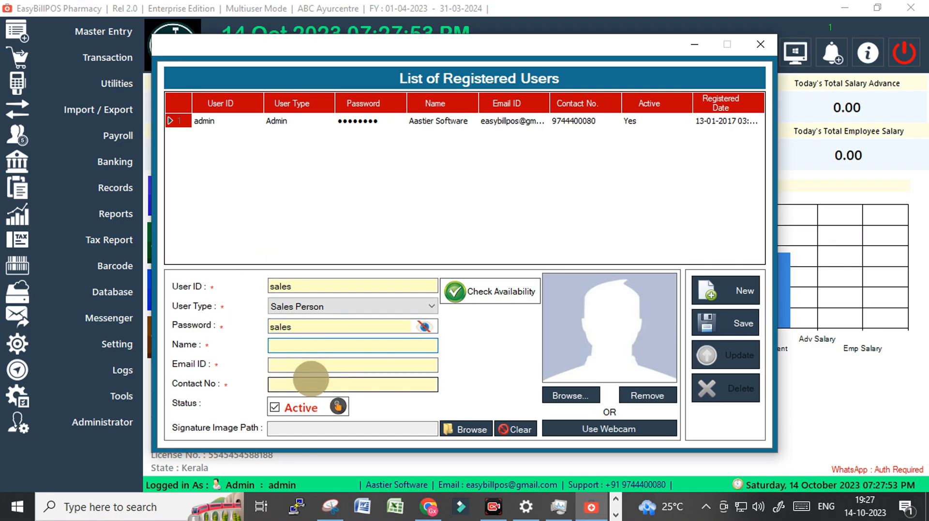
click(300, 285)
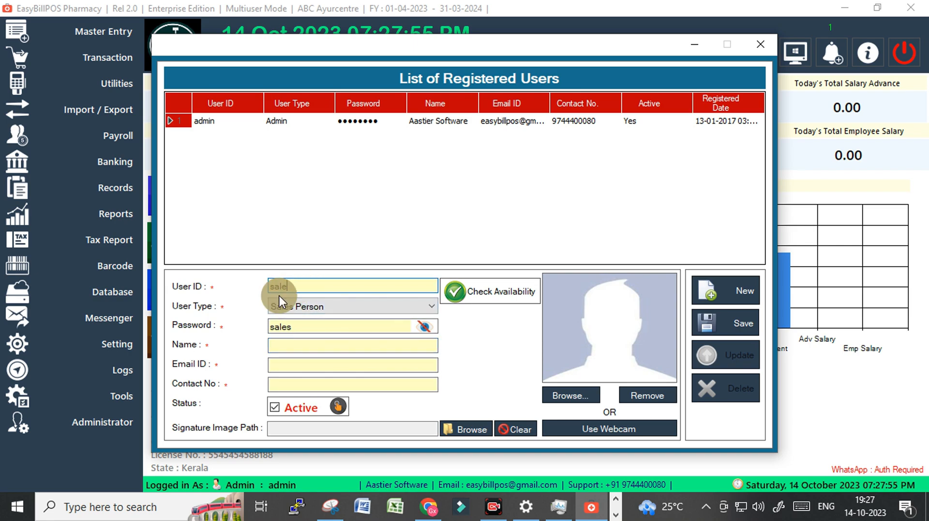
click(305, 328)
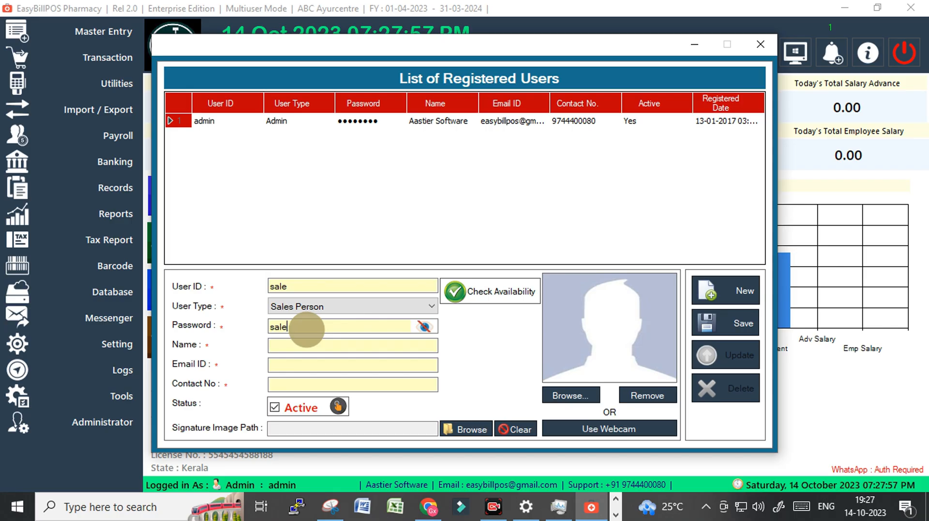
Enter Sale as the new user's name and fill in the user's e-mail address and contact number
click(290, 345)
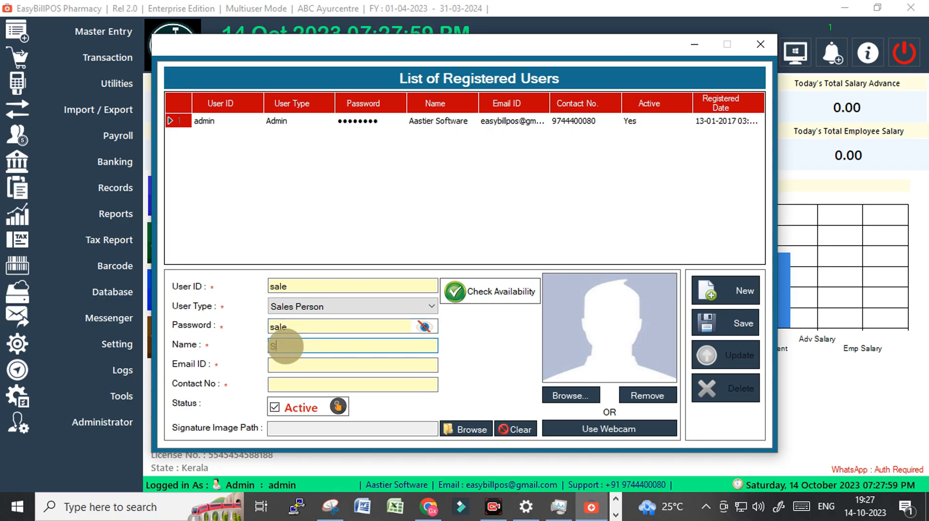
text(Sale)
click(285, 346)
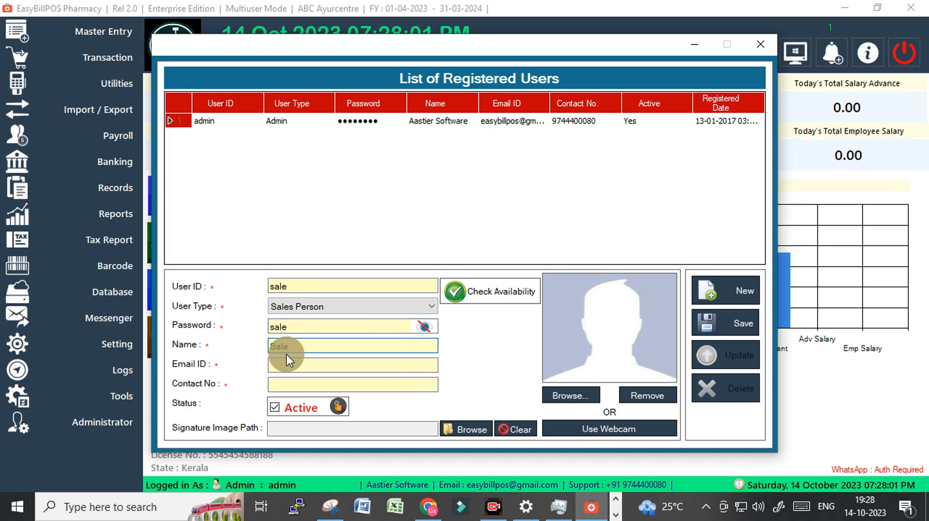
click(289, 365)
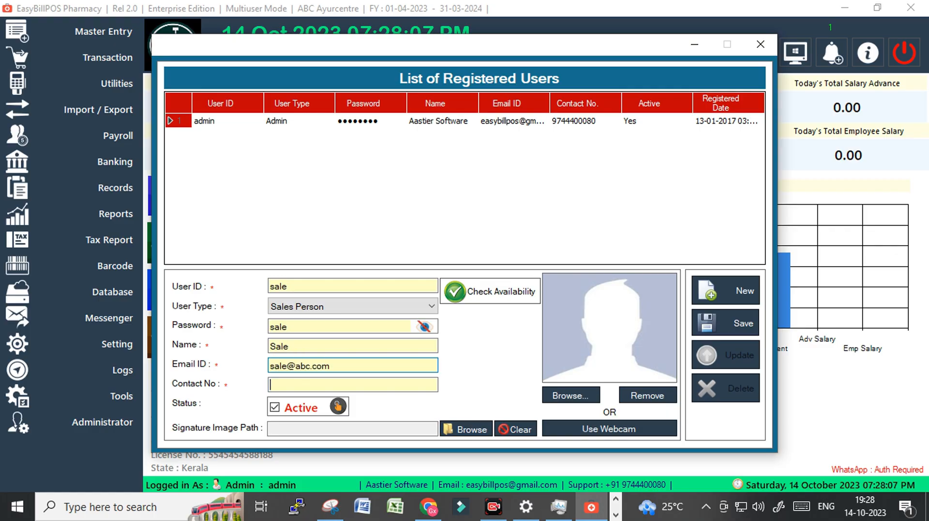
text(+91)
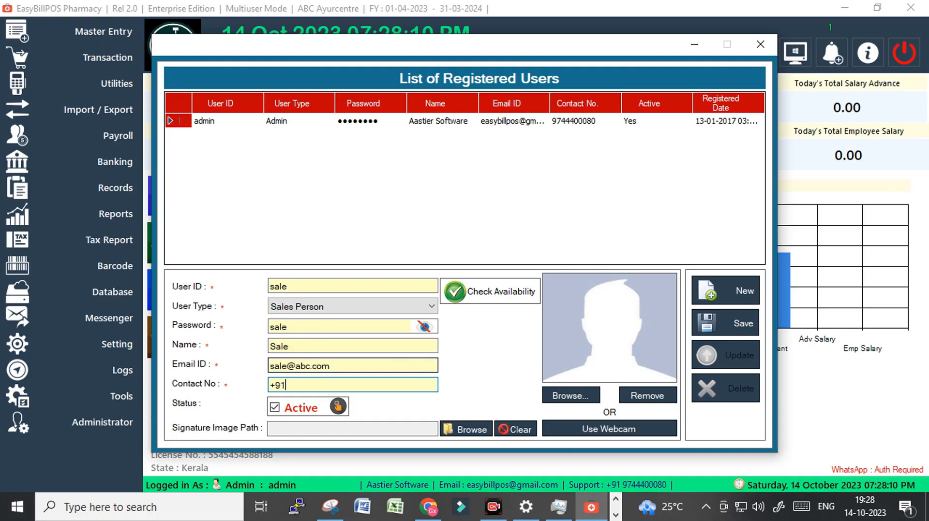
click(290, 366)
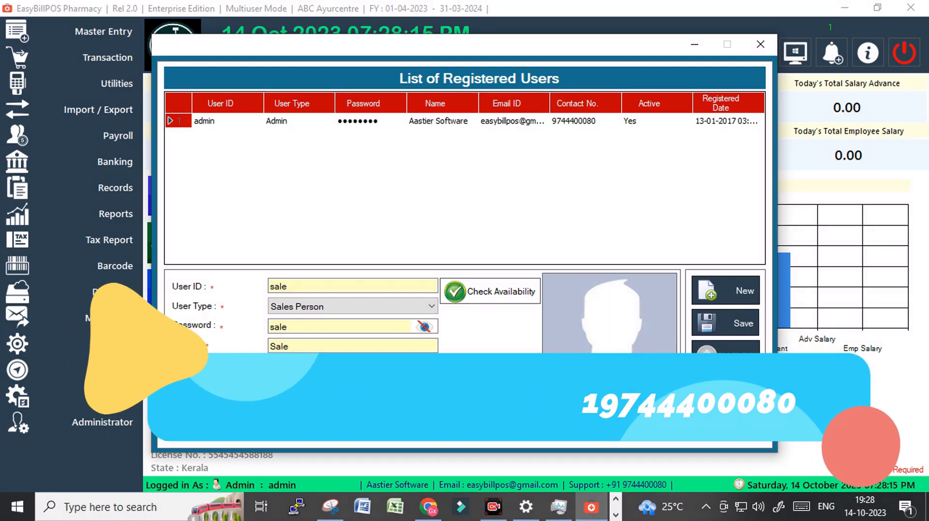
click(274, 408)
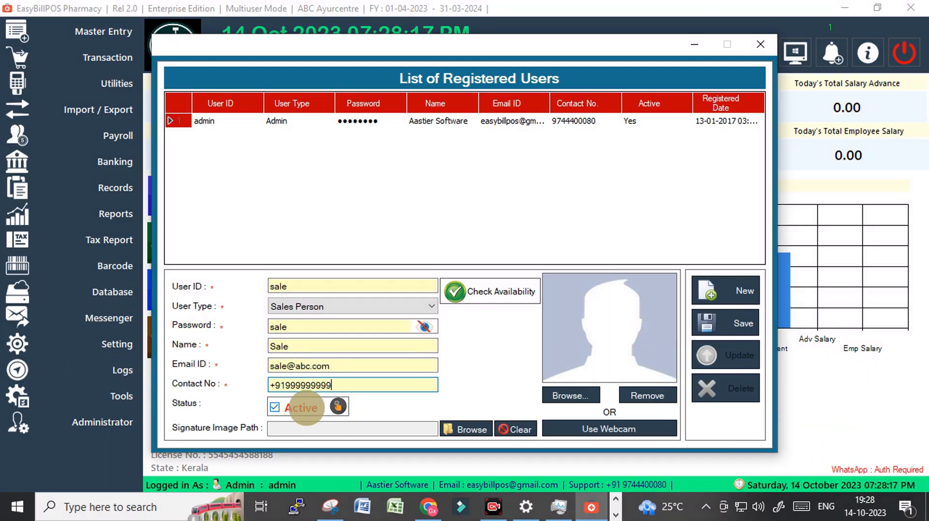